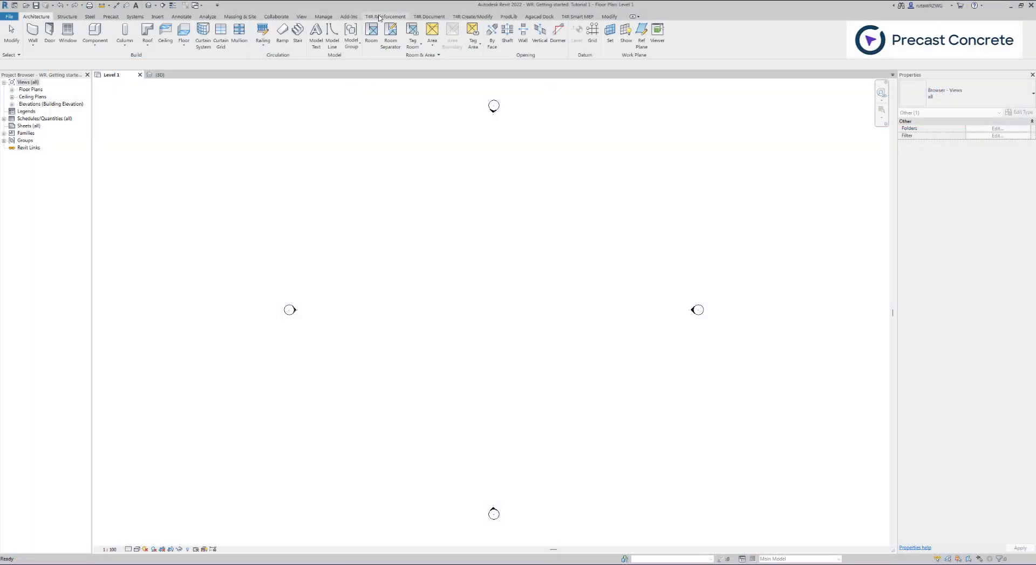
- Float the T4R Reinforcement tab's Wall Reinforcement panel over the plan view
click(383, 17)
drag(450, 57, 198, 121)
click(491, 353)
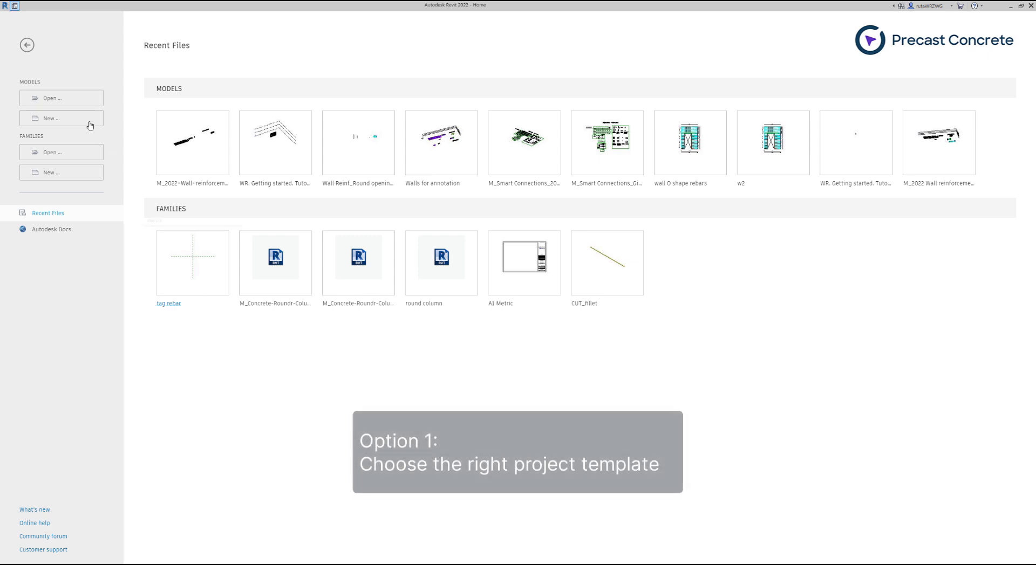
- Create a project from the Metric-Structural Template and expand its Families > Structural Rebar list
key(ctrl+n)
click(465, 211)
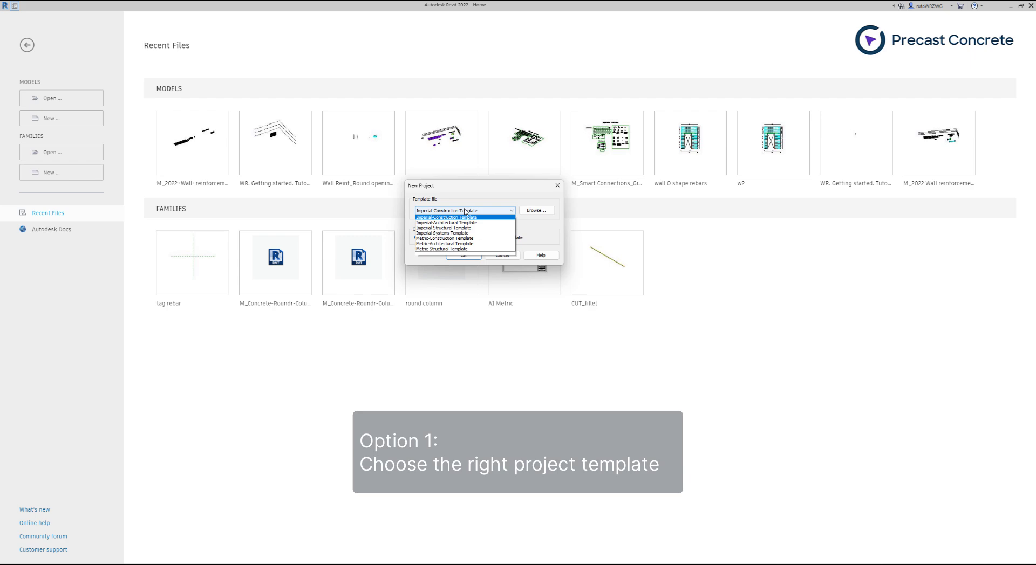
click(462, 255)
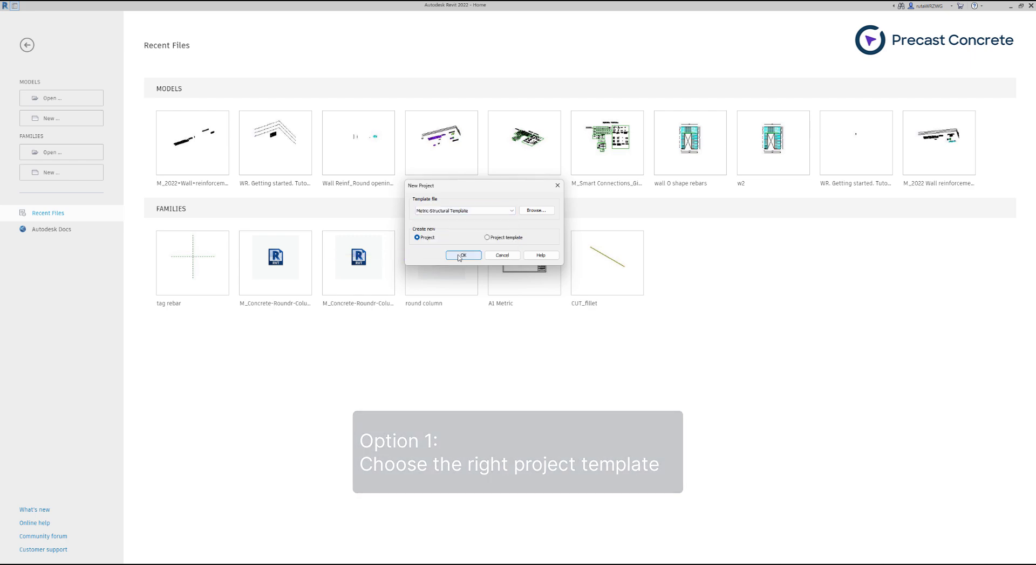
click(462, 256)
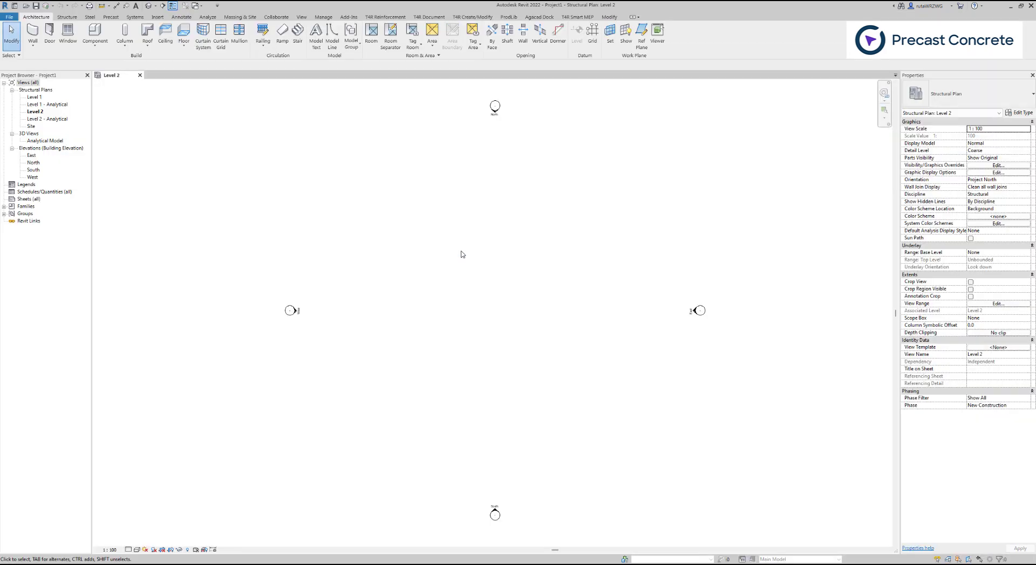
click(4, 207)
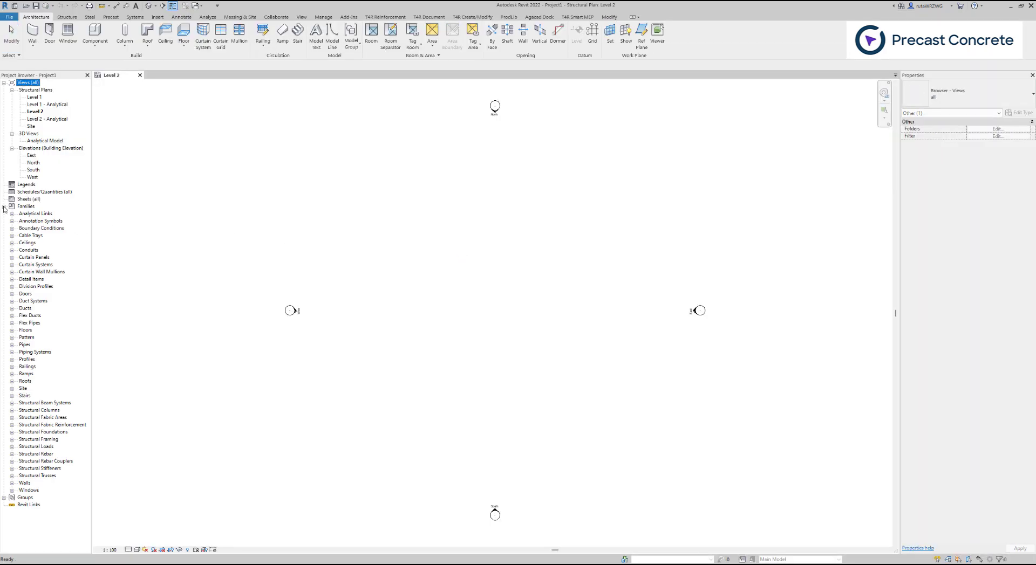
click(12, 454)
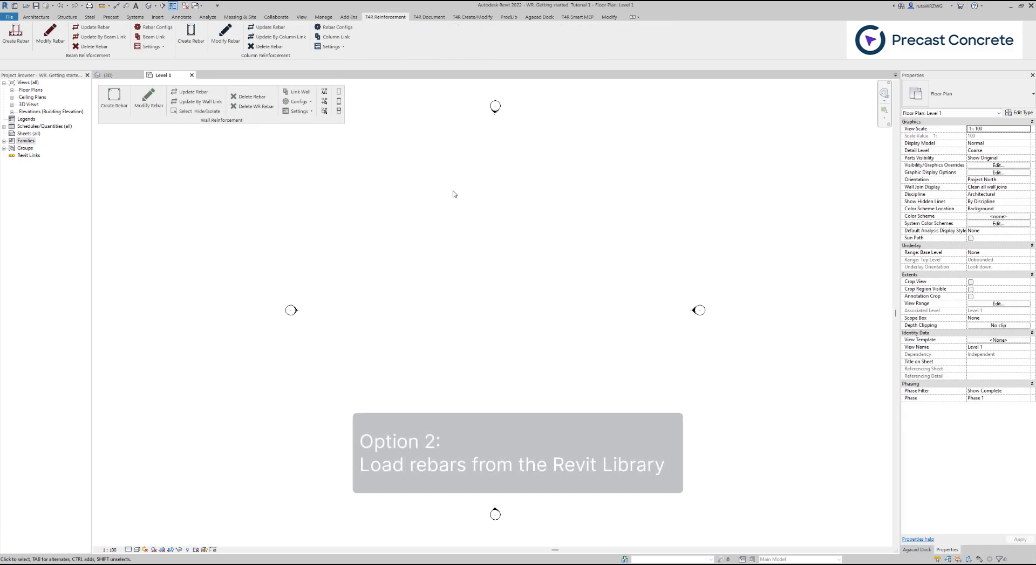
- Start the Structure Rebar tool and agree to load a rebar shape family
click(67, 17)
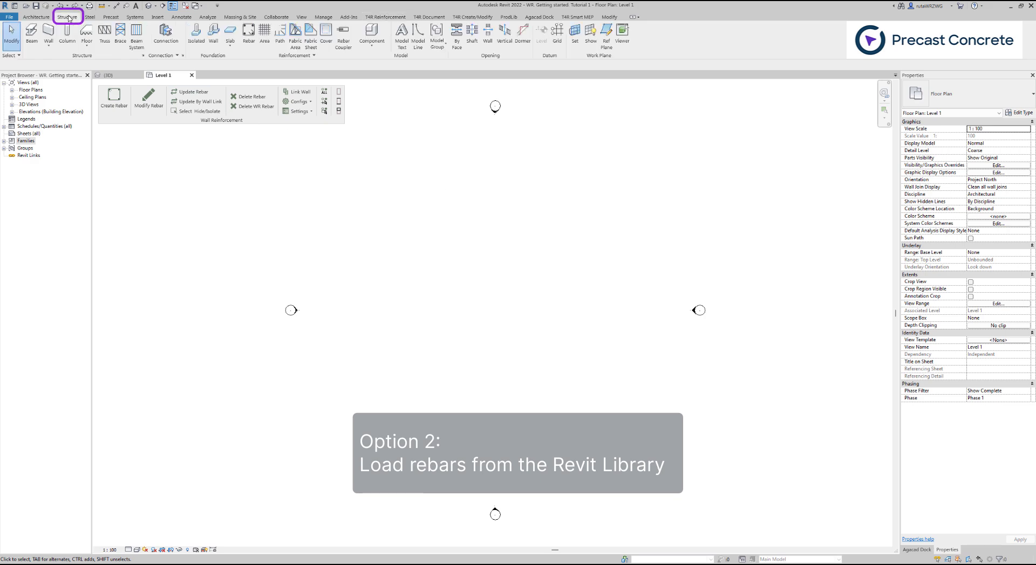
click(248, 35)
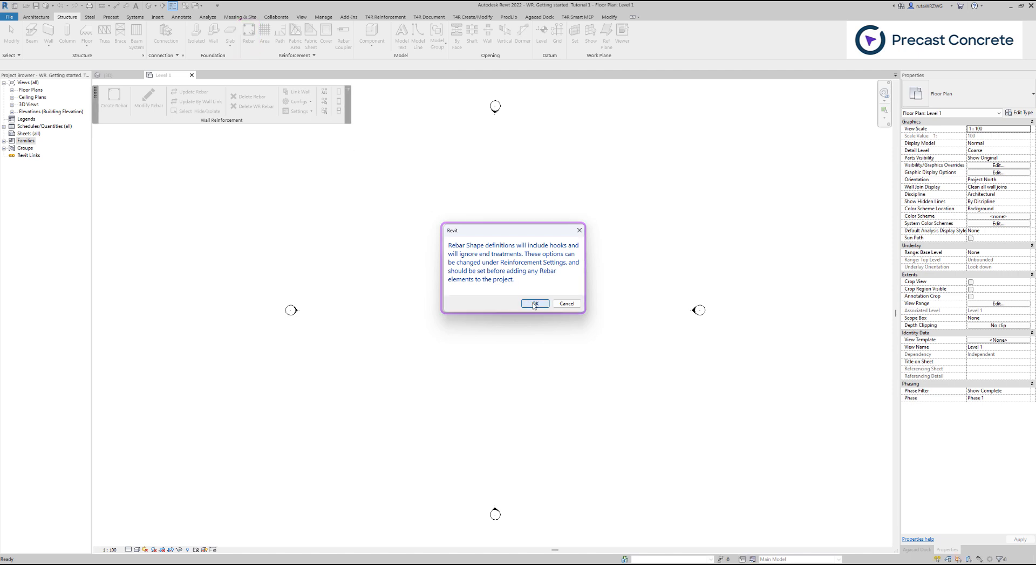
click(534, 304)
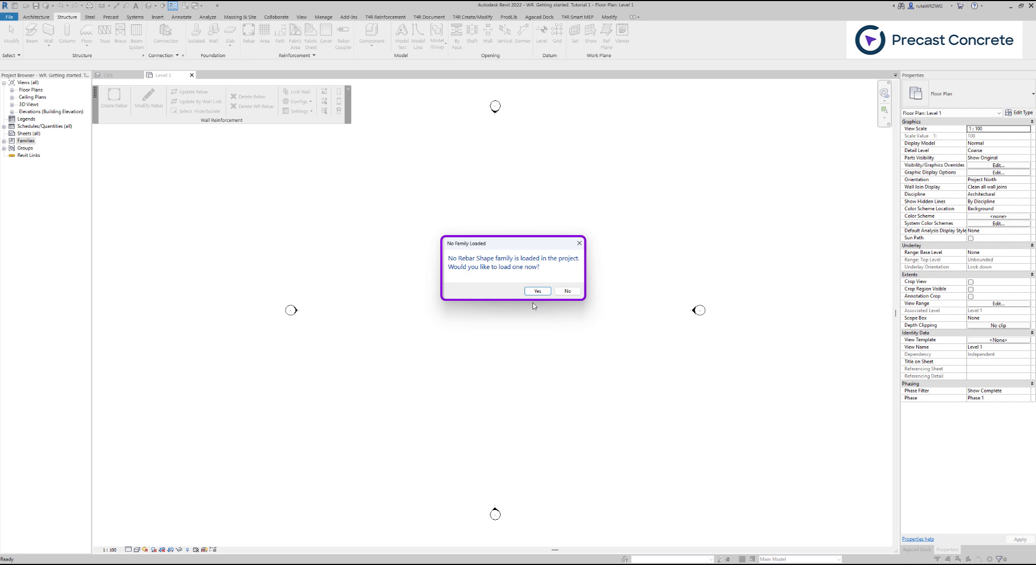
click(537, 291)
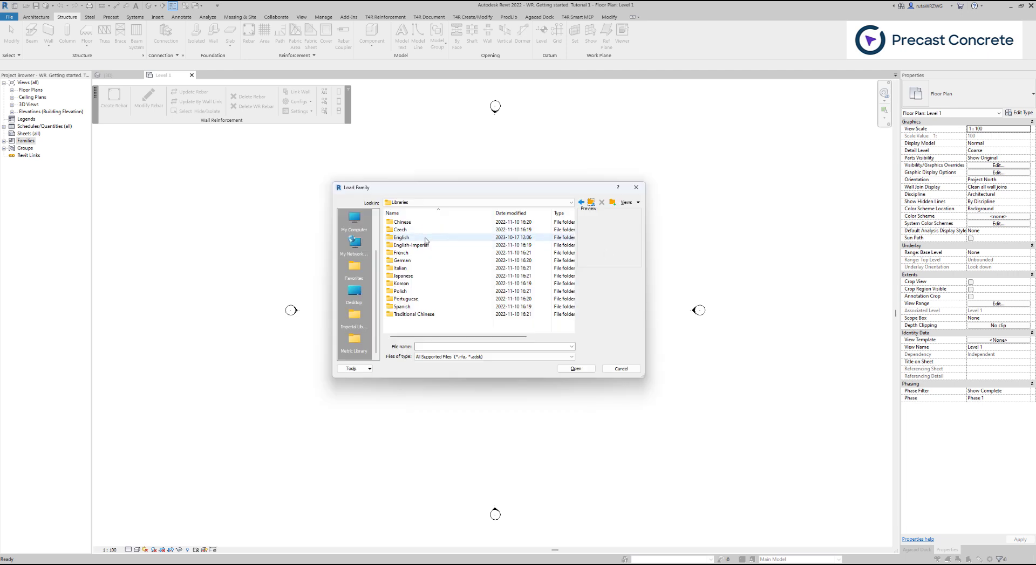
- Load rebar shapes 00 through 98 from English > UK > Structural Rebar Shapes
double_click(426, 241)
double_click(422, 254)
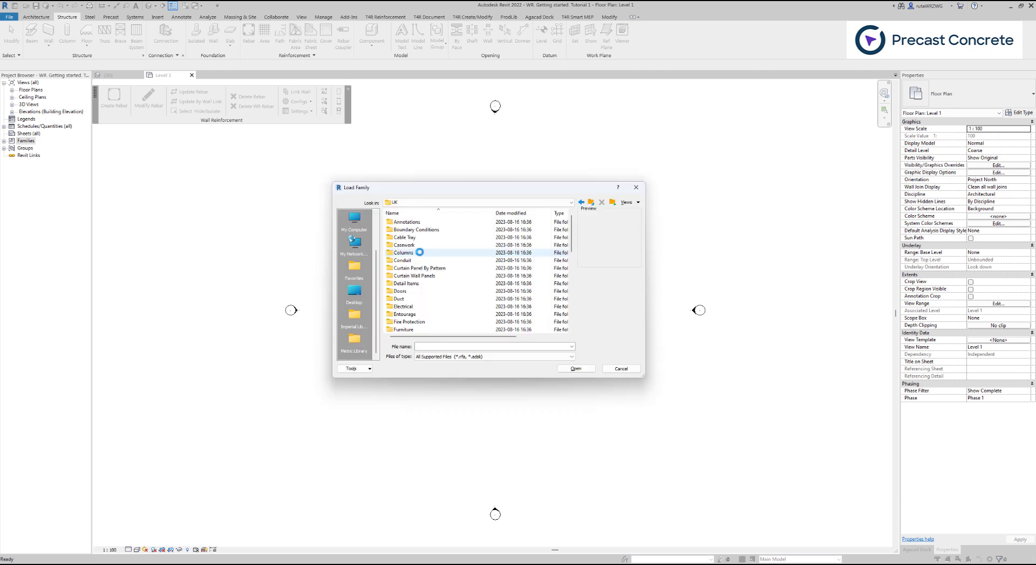
scroll(421, 255, down, 5)
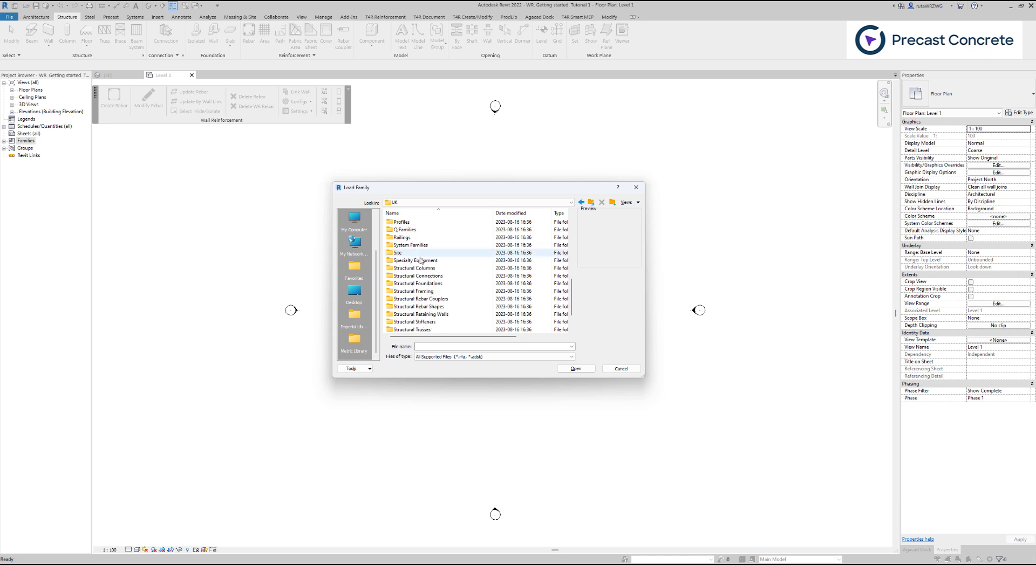
double_click(418, 311)
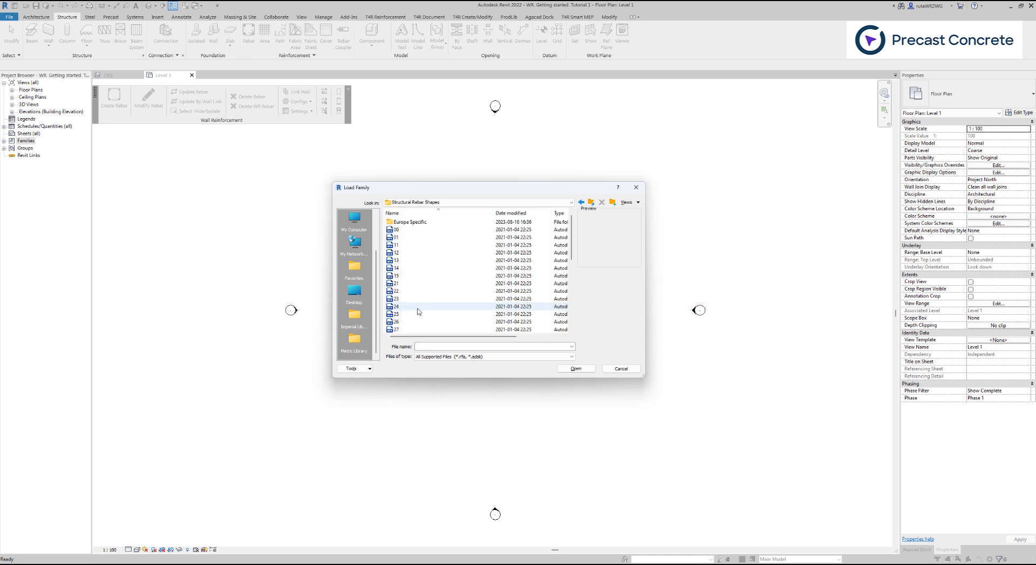
click(402, 230)
scroll(404, 272, down, 4)
scroll(406, 276, down, 3)
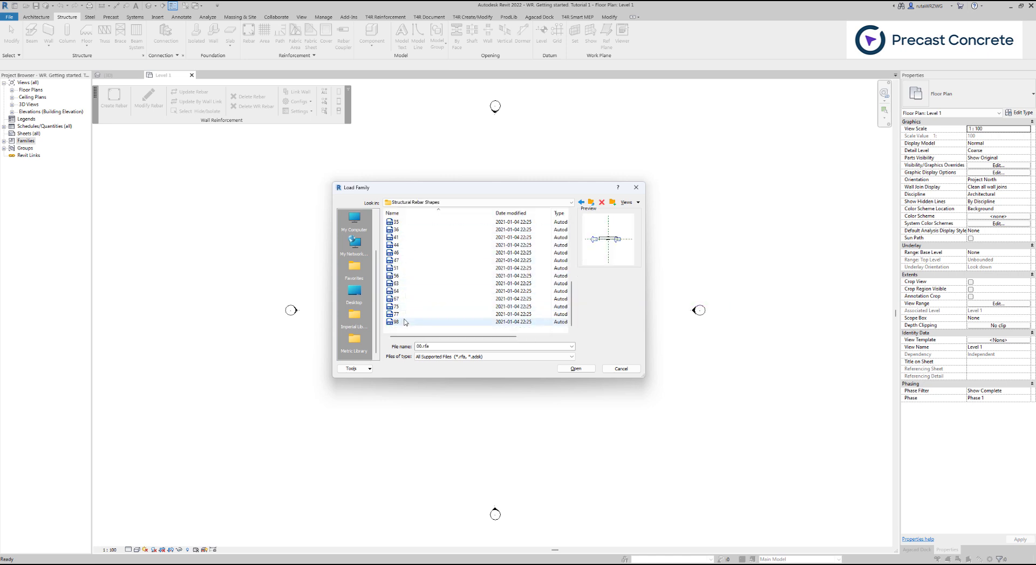
shift+click(404, 322)
click(573, 369)
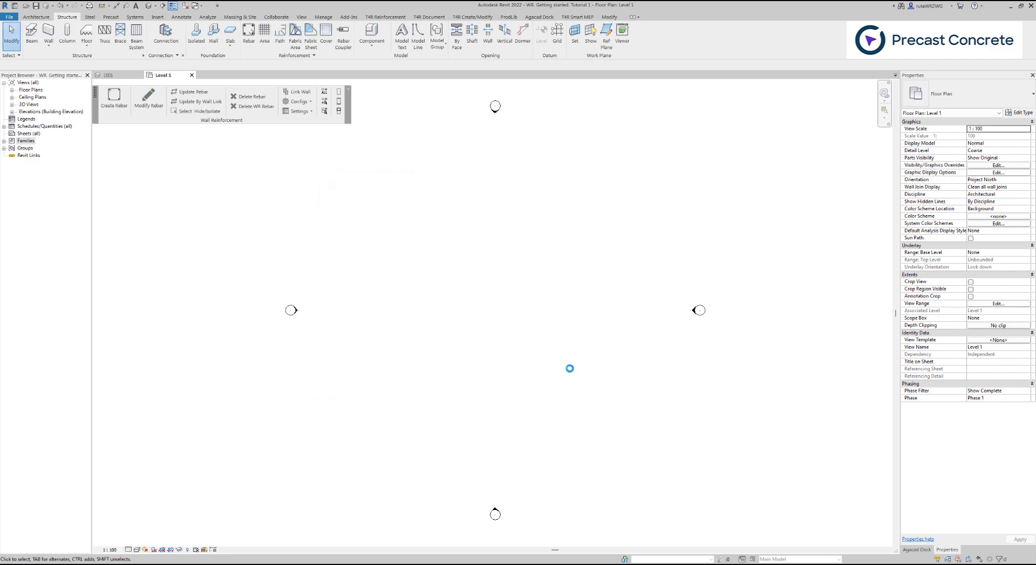
- Check the newly loaded Structural Rebar families, then open the add-in's E-Help
click(4, 141)
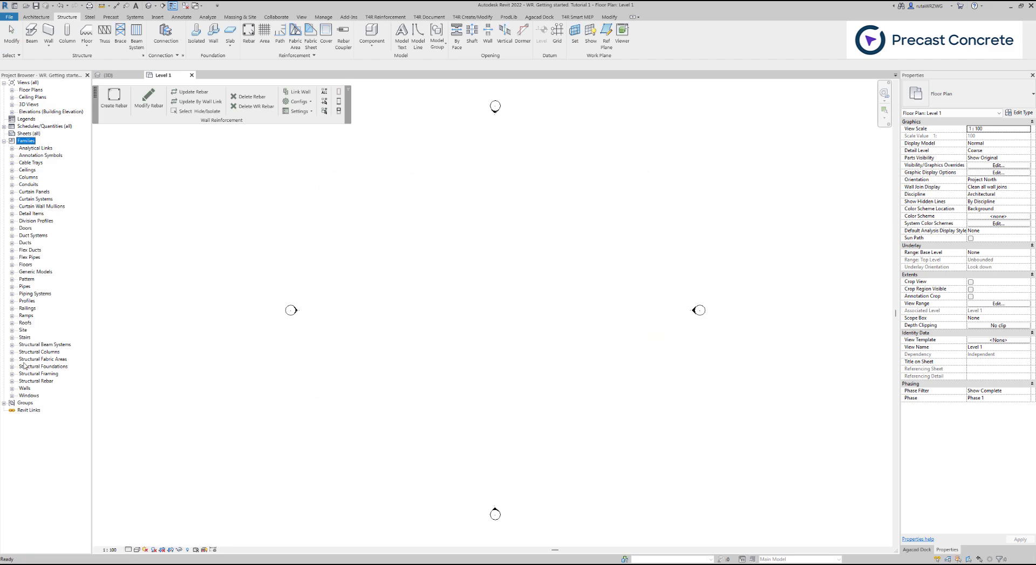
click(12, 382)
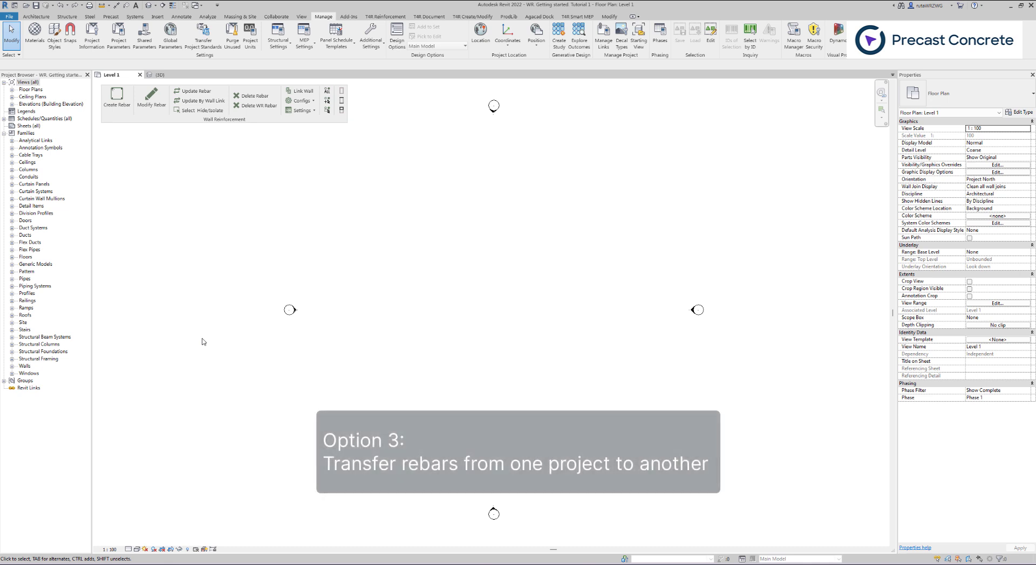
click(301, 111)
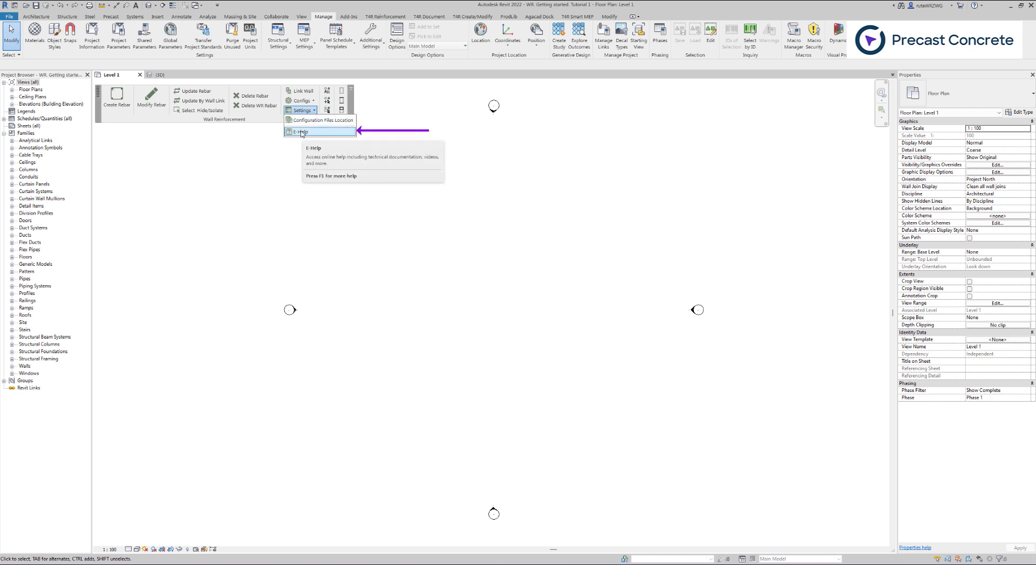
click(301, 132)
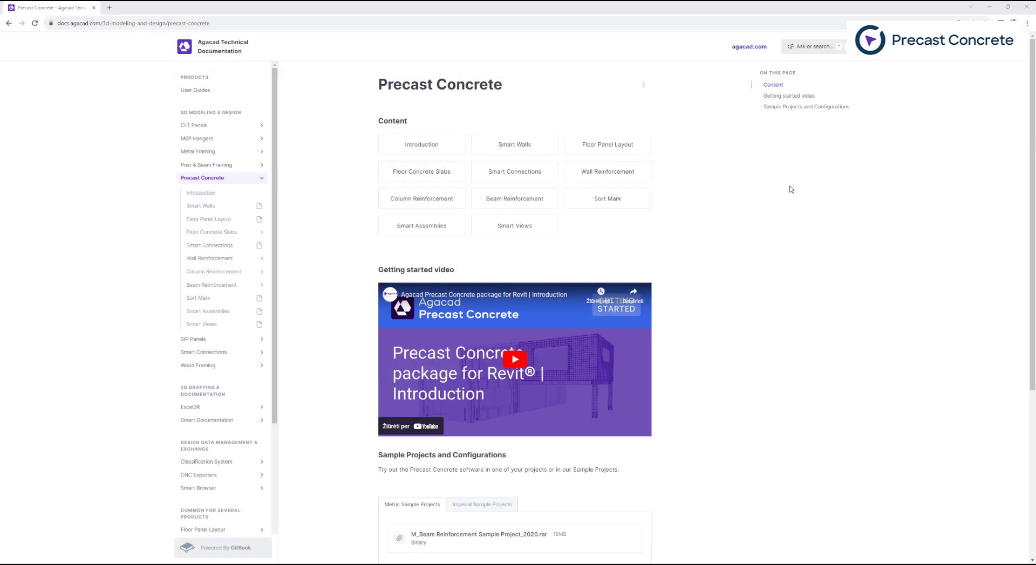
- Scroll the Precast Concrete documentation down to the Sample Projects and Configurations downloads
scroll(790, 189, down, 5)
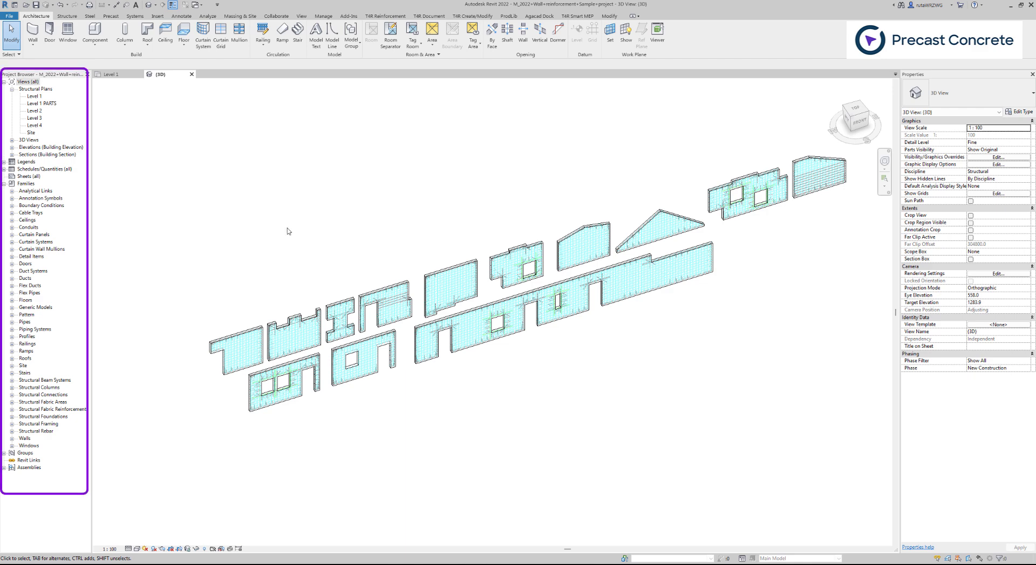
- Save all of the sample project's families to the Families folder
right_click(26, 185)
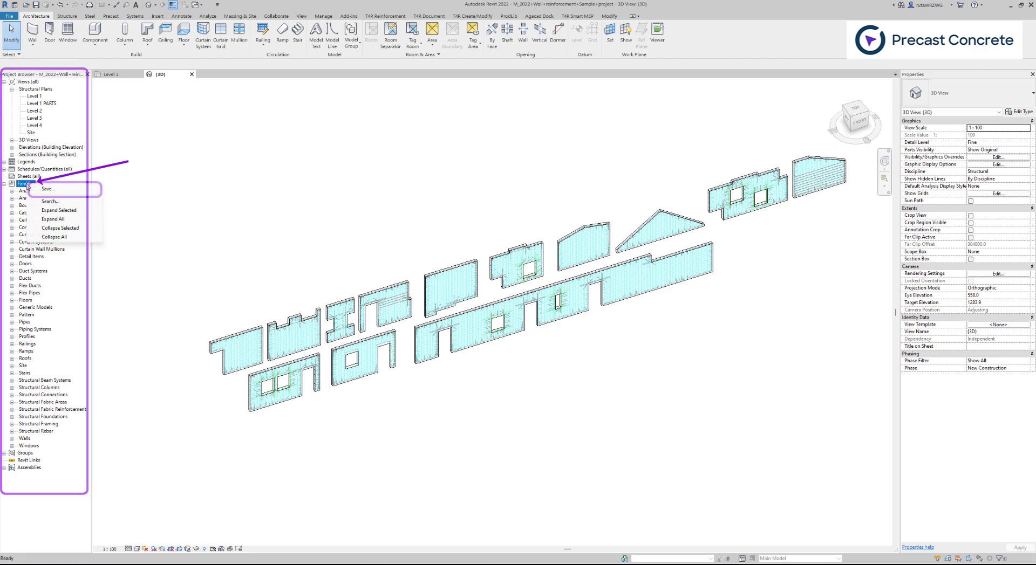
click(38, 190)
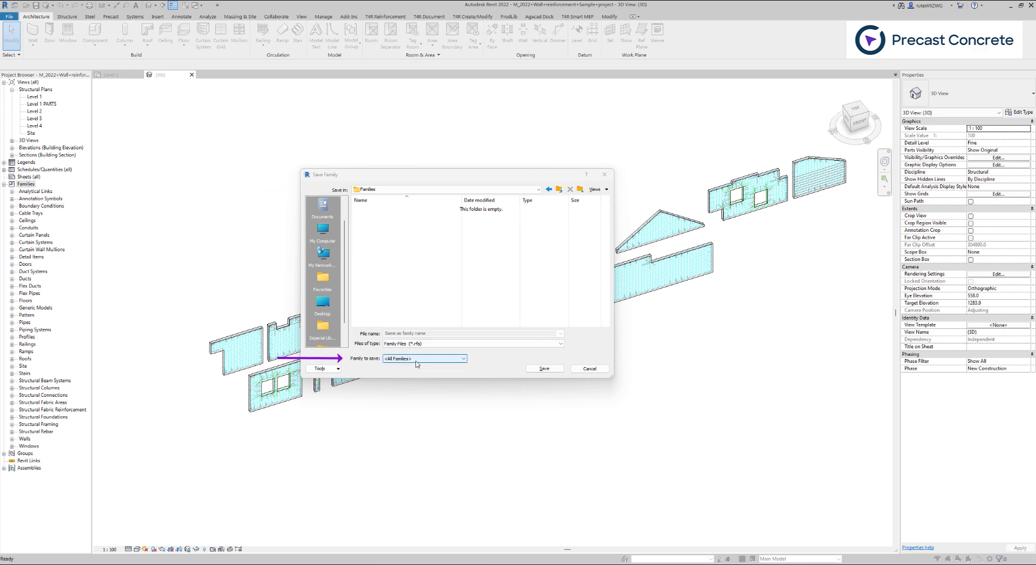
click(544, 369)
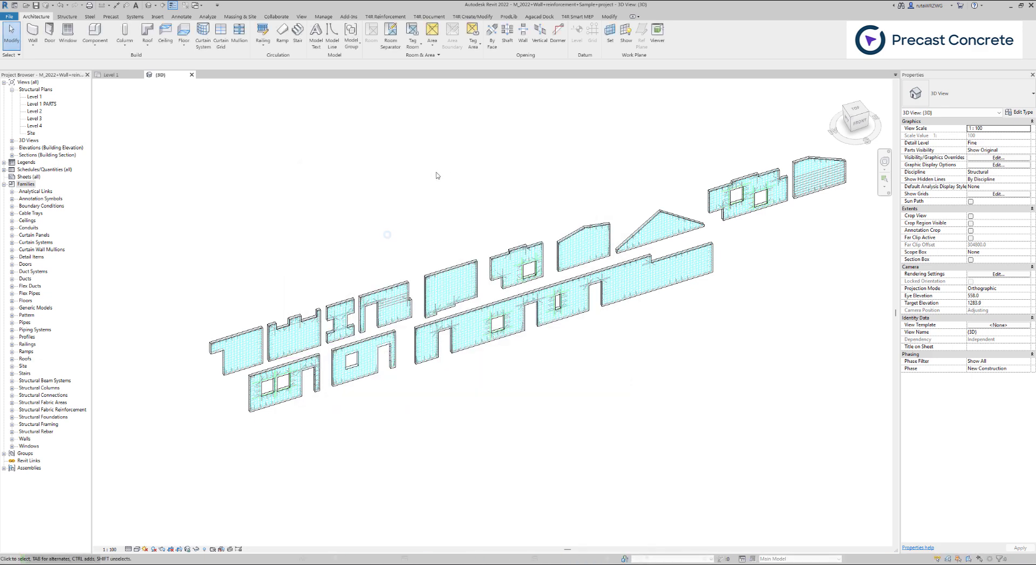
- In the Getting started project, load families 00–77 from the Families folder and expand Structural Rebar
click(113, 75)
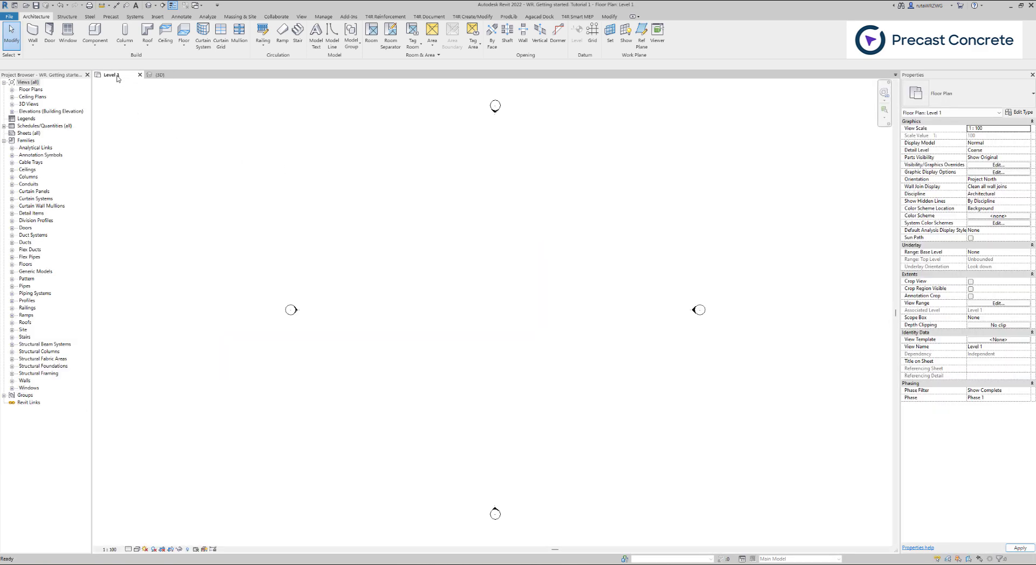
click(157, 16)
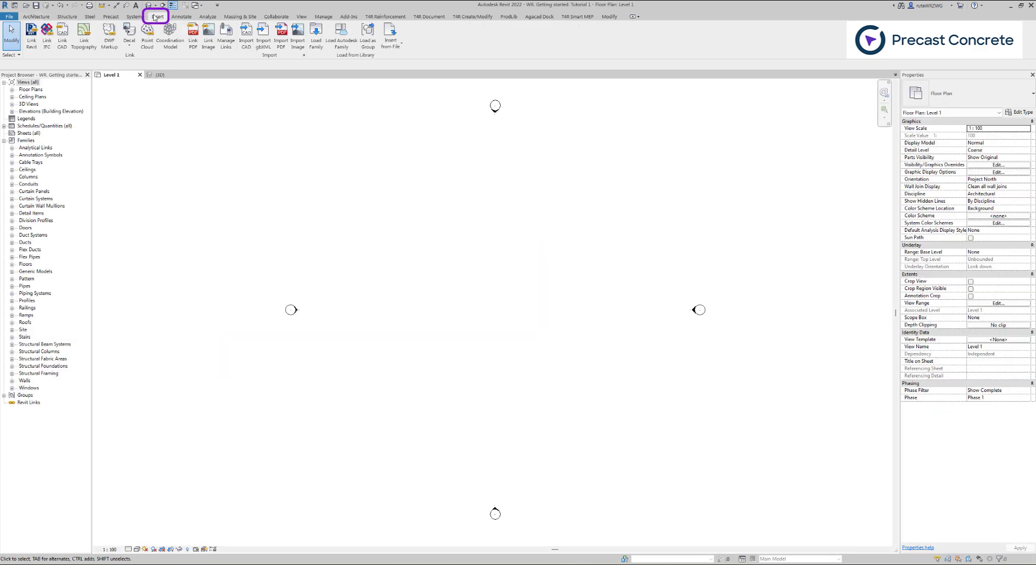
click(316, 42)
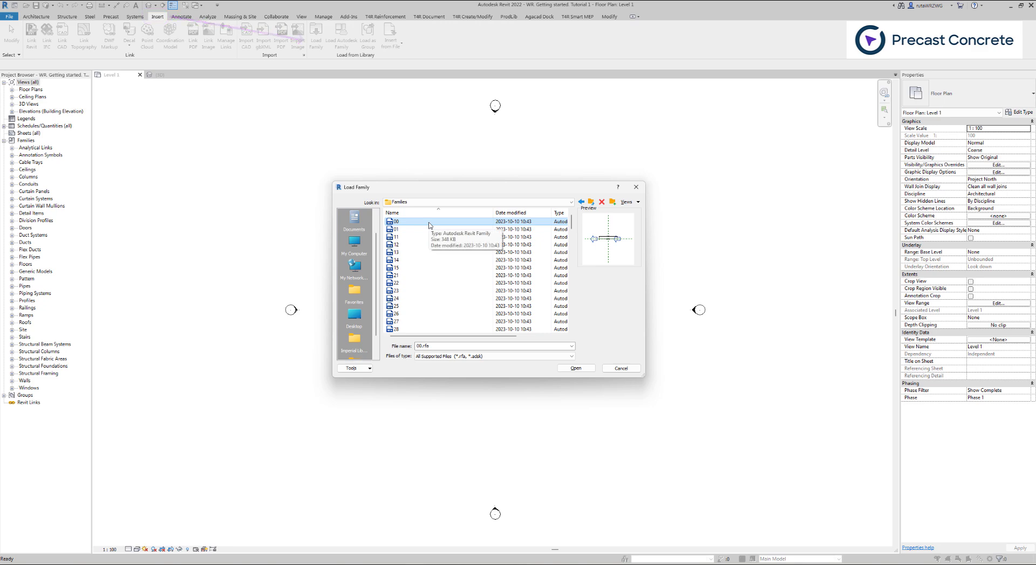
scroll(430, 224, down, 5)
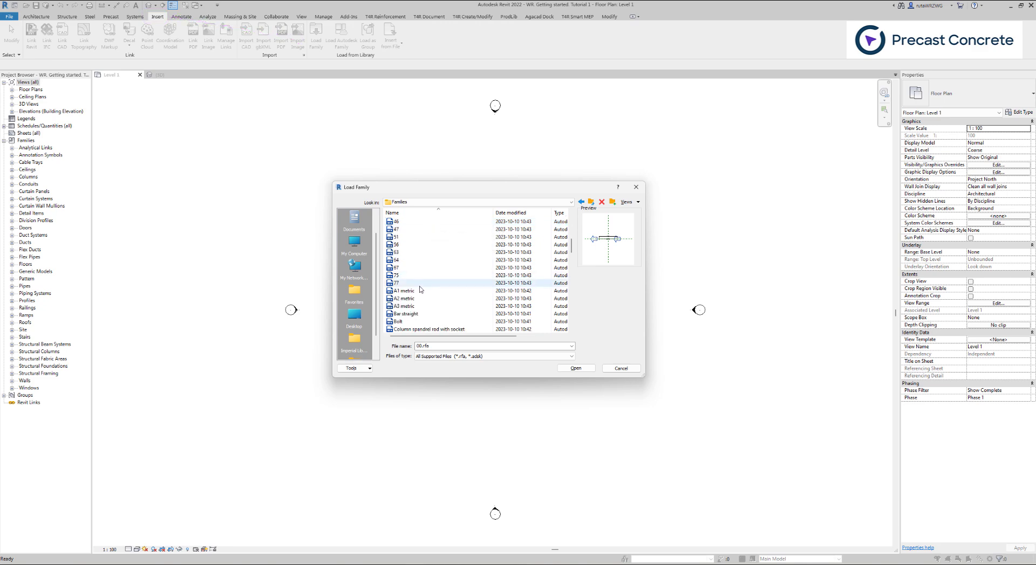
scroll(421, 289, down, 1)
shift+click(420, 285)
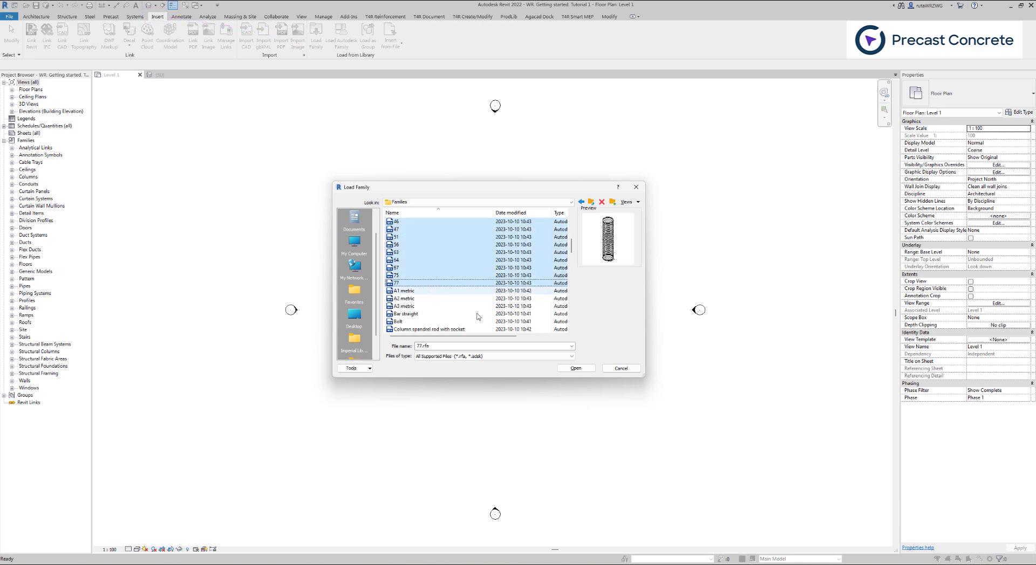
click(575, 368)
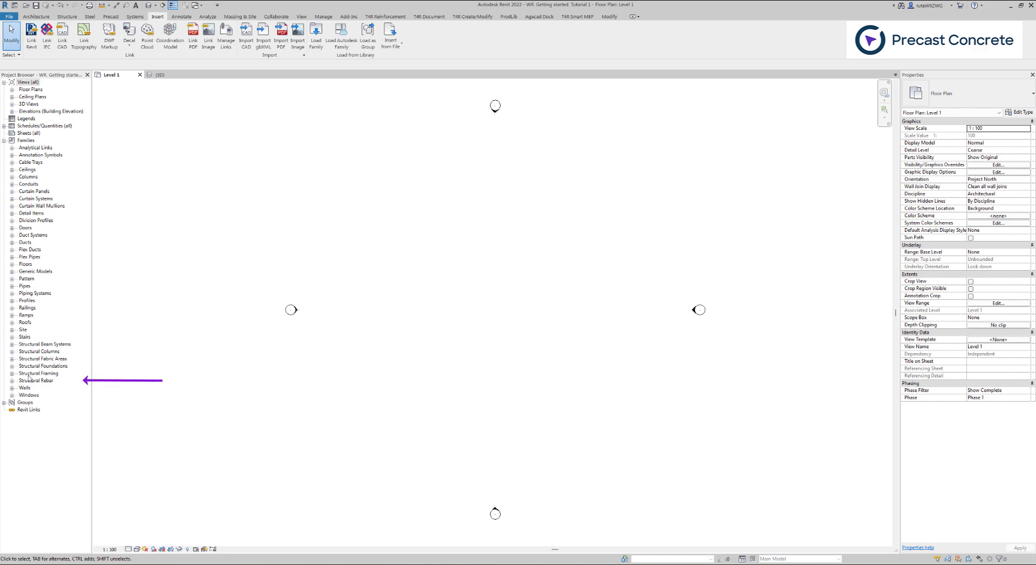
click(12, 381)
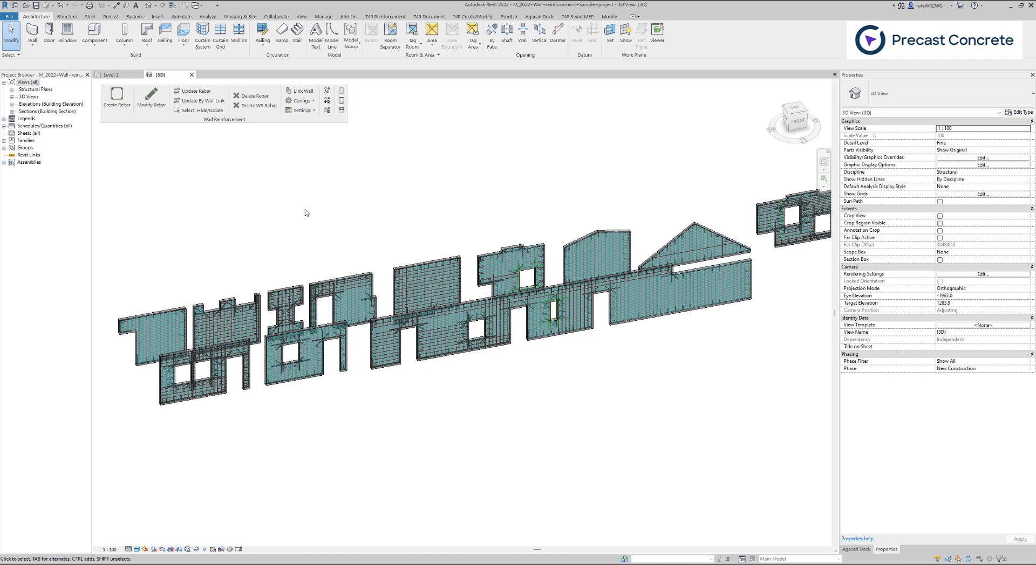
- Pick a reinforced wall with Modify Rebar and save its configuration as 'M_Solid wall default values'
click(158, 110)
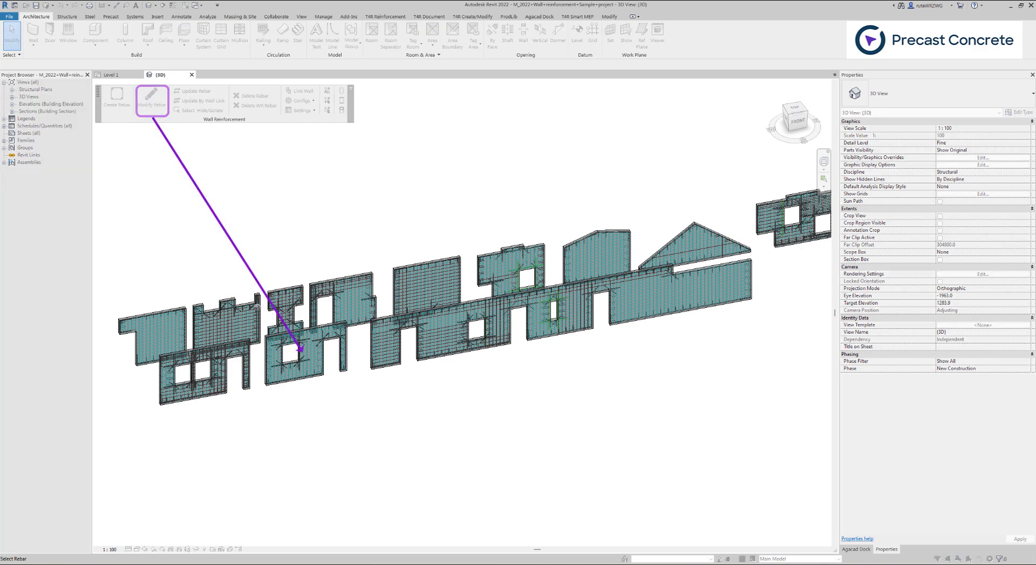
click(311, 365)
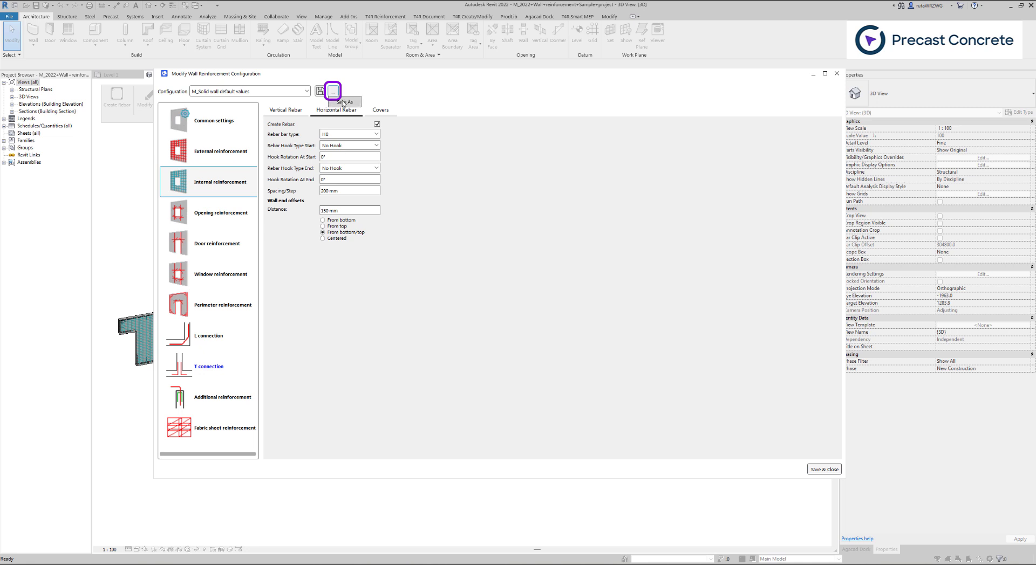
click(343, 102)
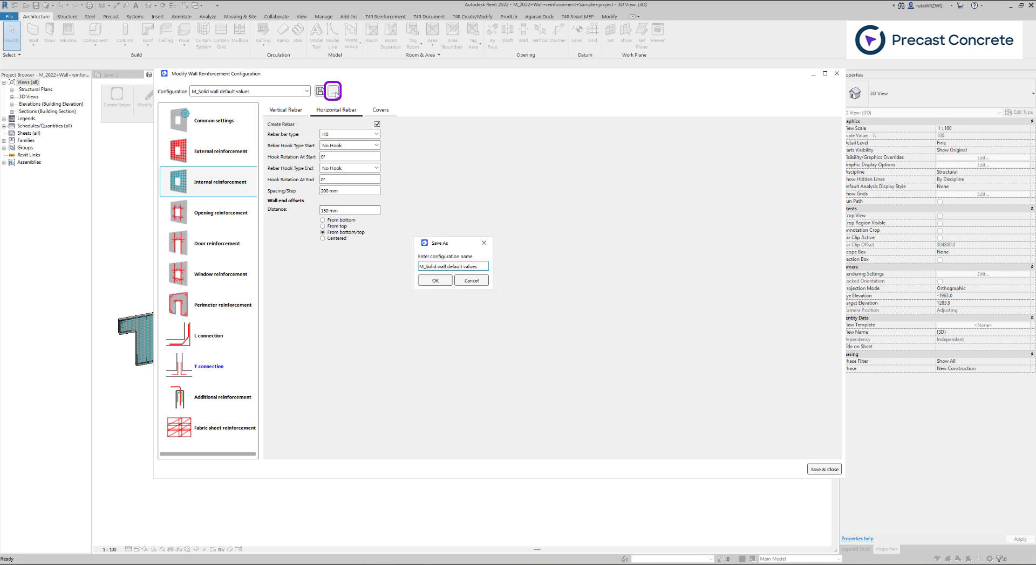
click(435, 281)
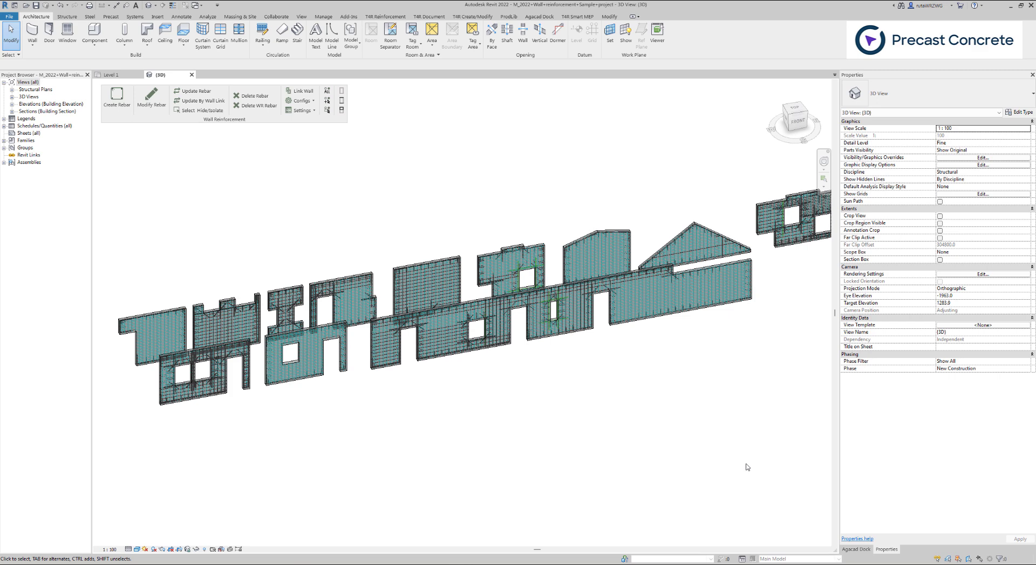
- Add two Shared Company Configurations locations and store configuration files in the first one
click(300, 110)
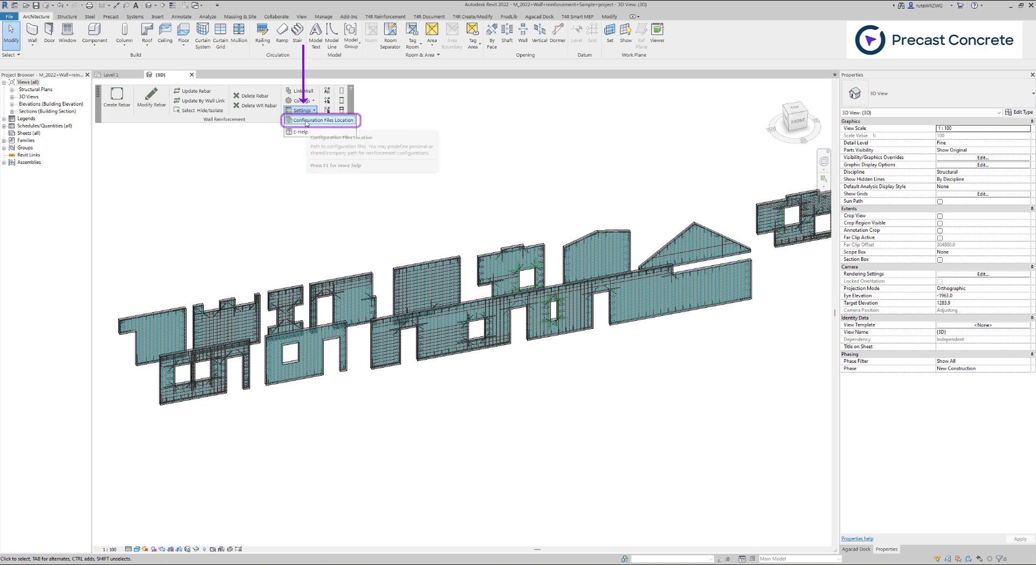
click(306, 122)
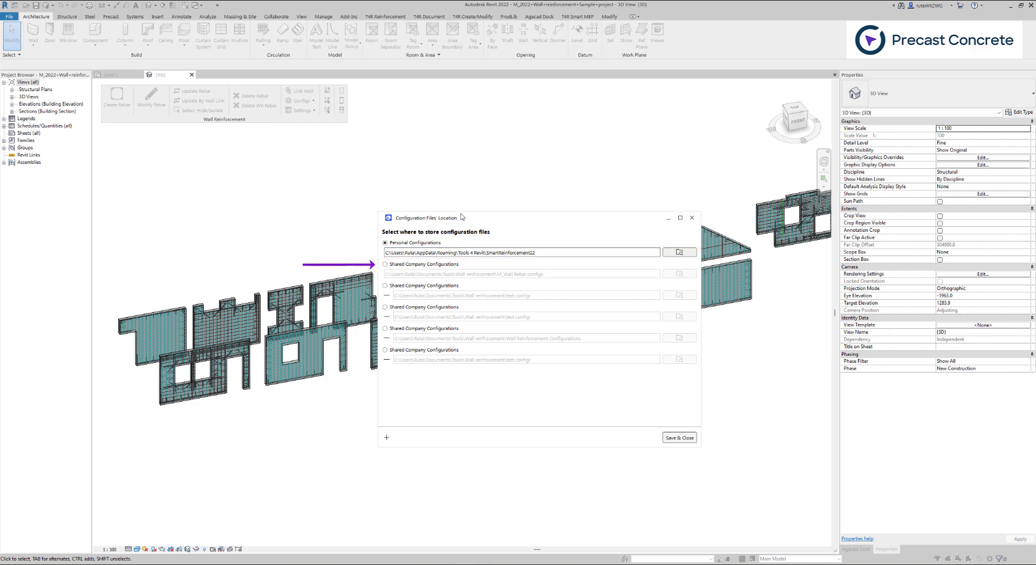
click(387, 438)
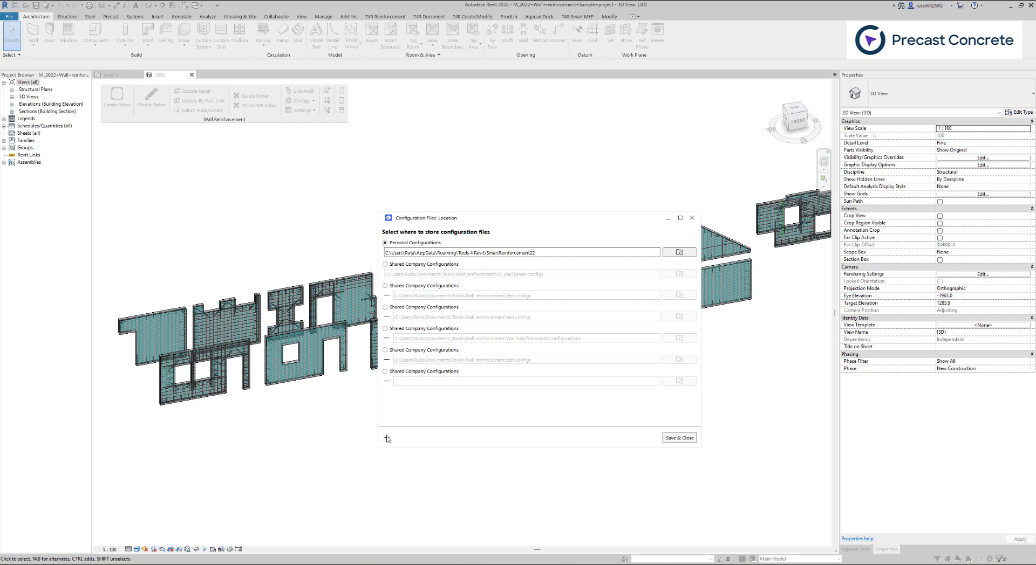
click(386, 438)
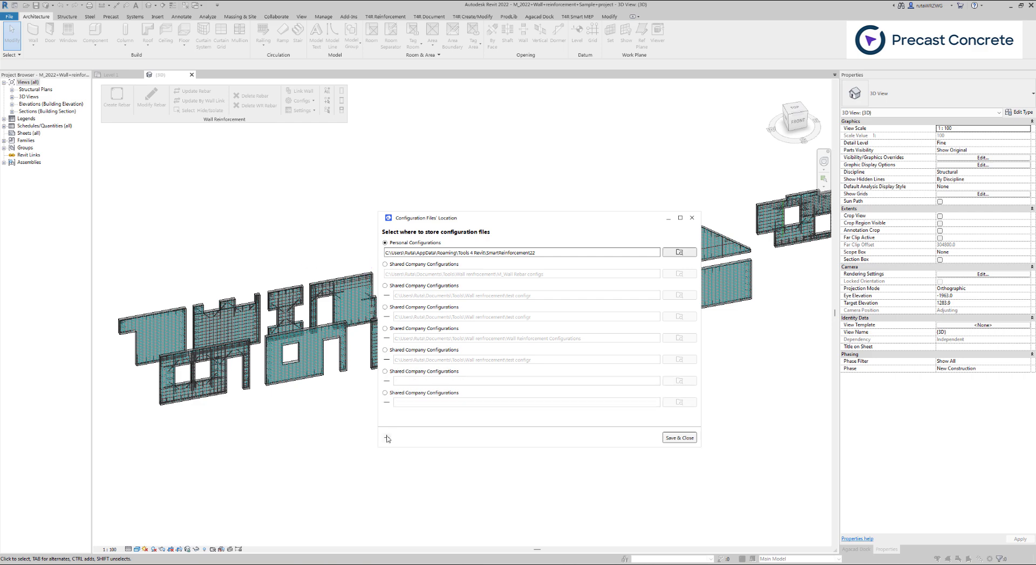
click(385, 264)
click(679, 438)
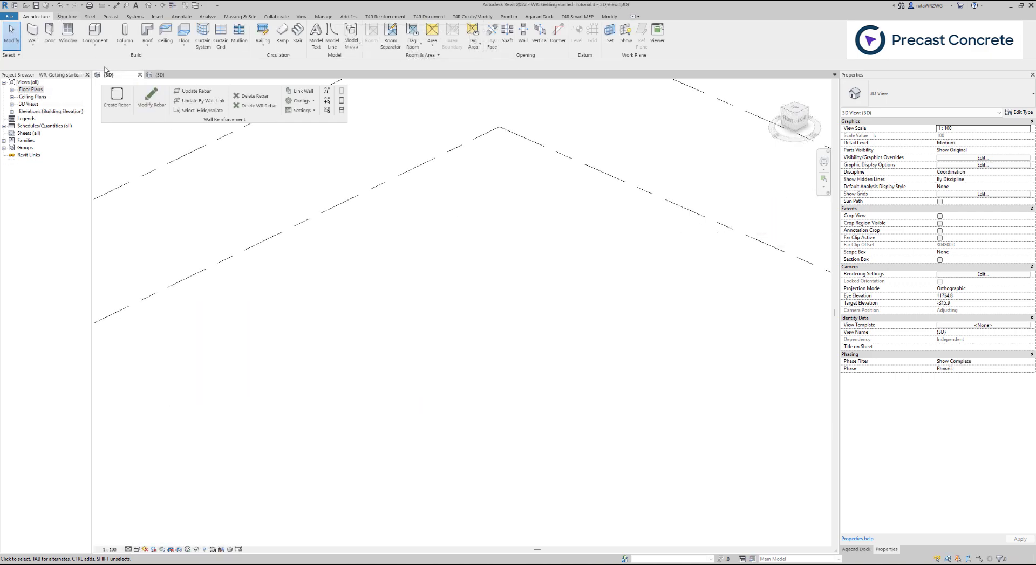
- Draw a 6400 mm Generic - 200mm structural wall and open its type properties
click(67, 16)
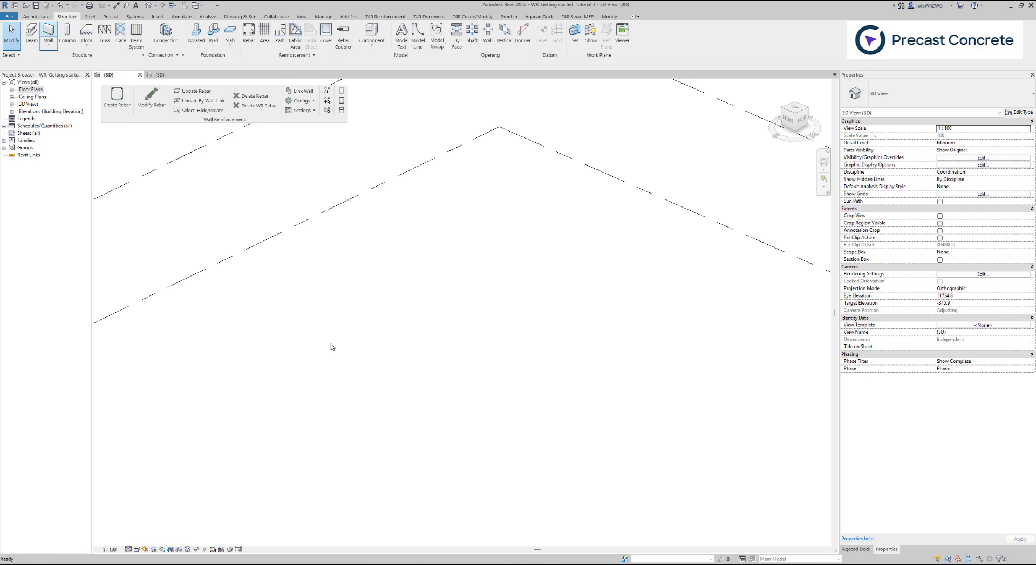
click(362, 395)
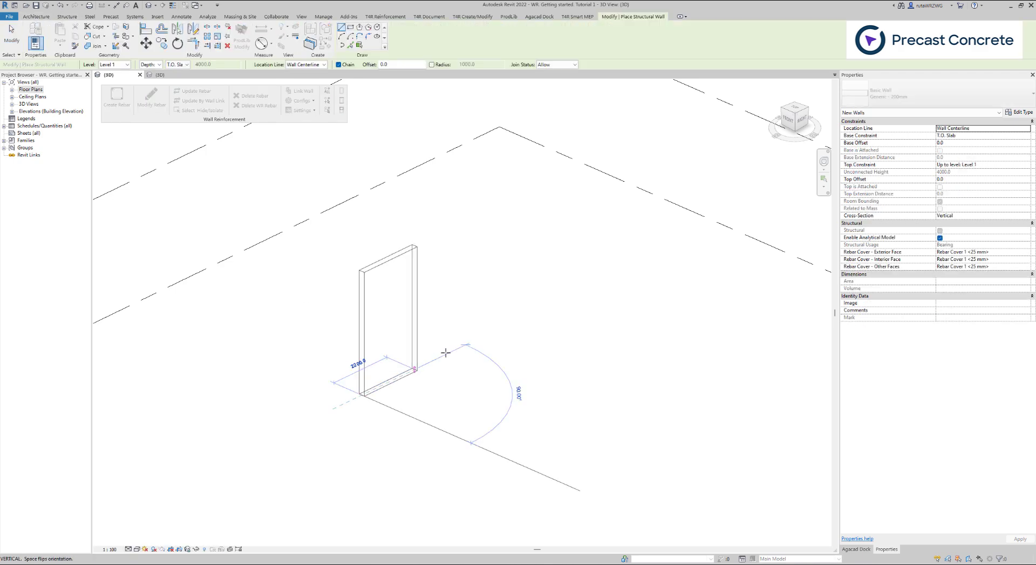
click(512, 320)
key(Escape)
key(Escape)
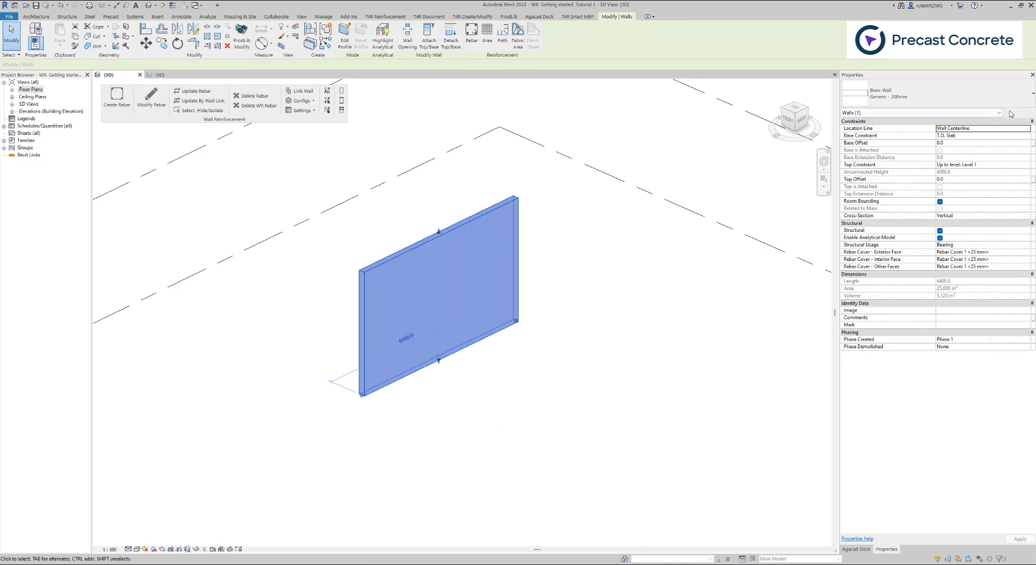
click(1019, 112)
- Review the Generic - 200mm wall's layer structure and close the type properties
click(574, 230)
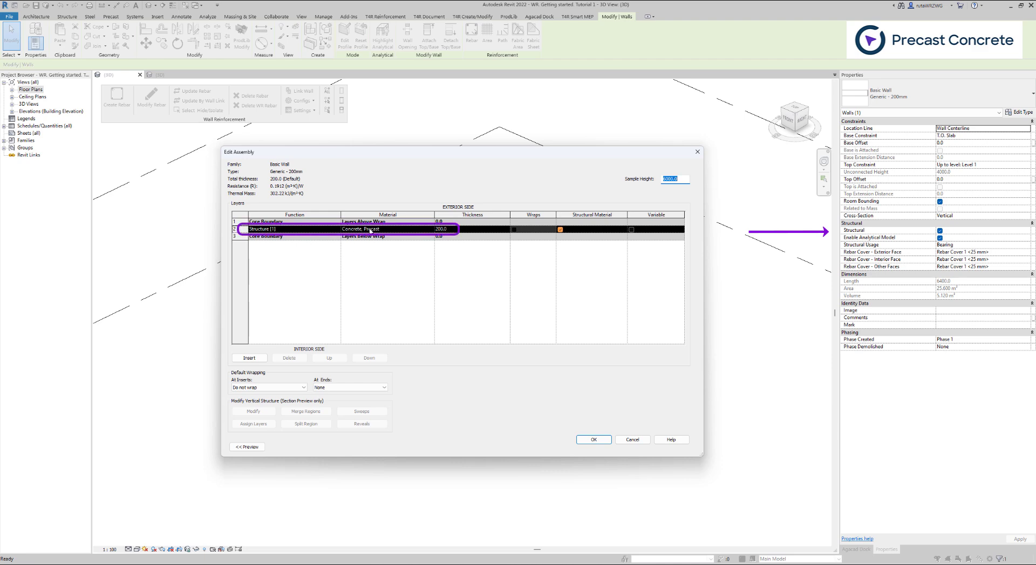
click(630, 439)
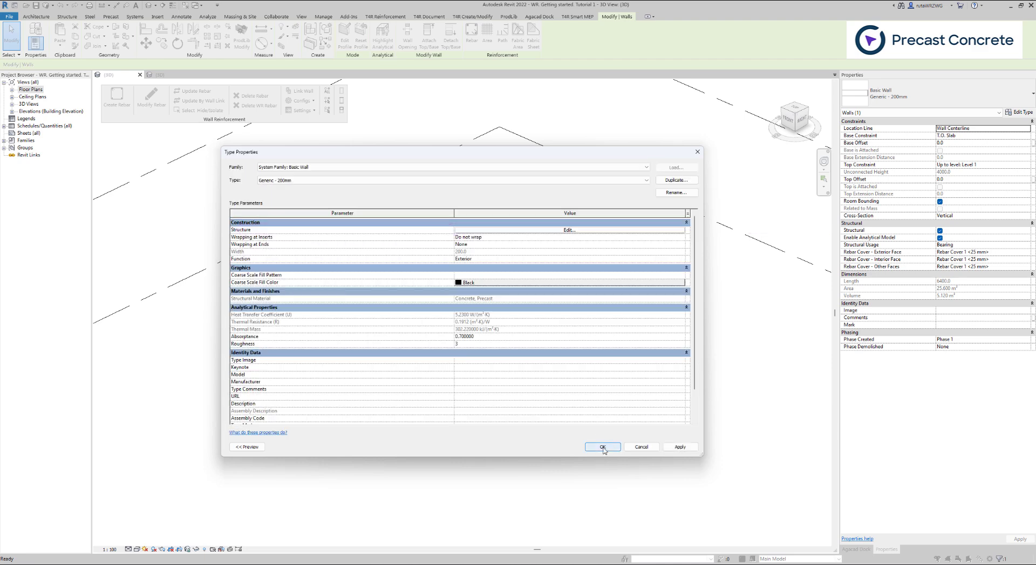
click(603, 447)
- Override the wall's graphics in this view to 40% surface transparency, then reselect it
click(447, 275)
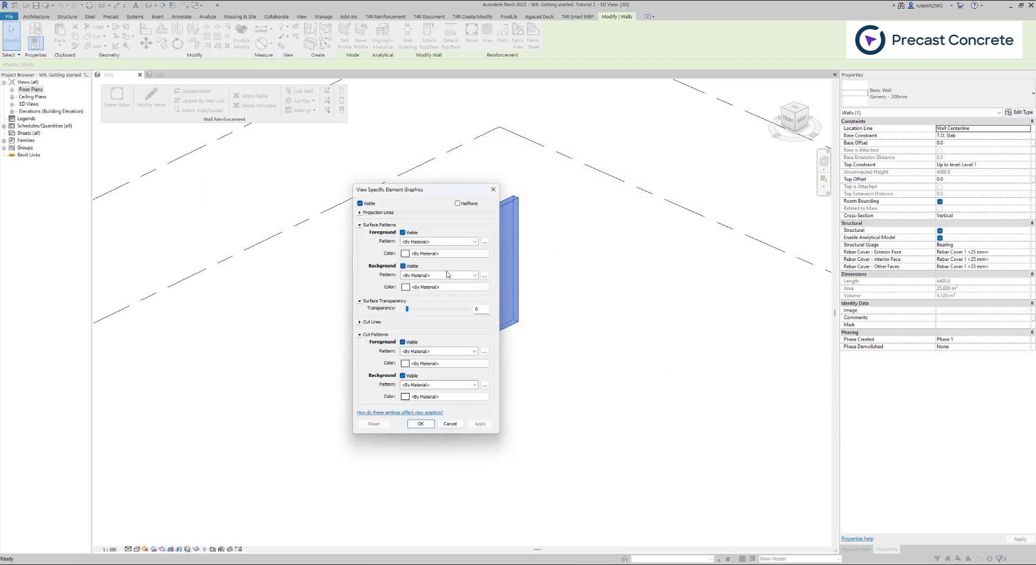
double_click(484, 310)
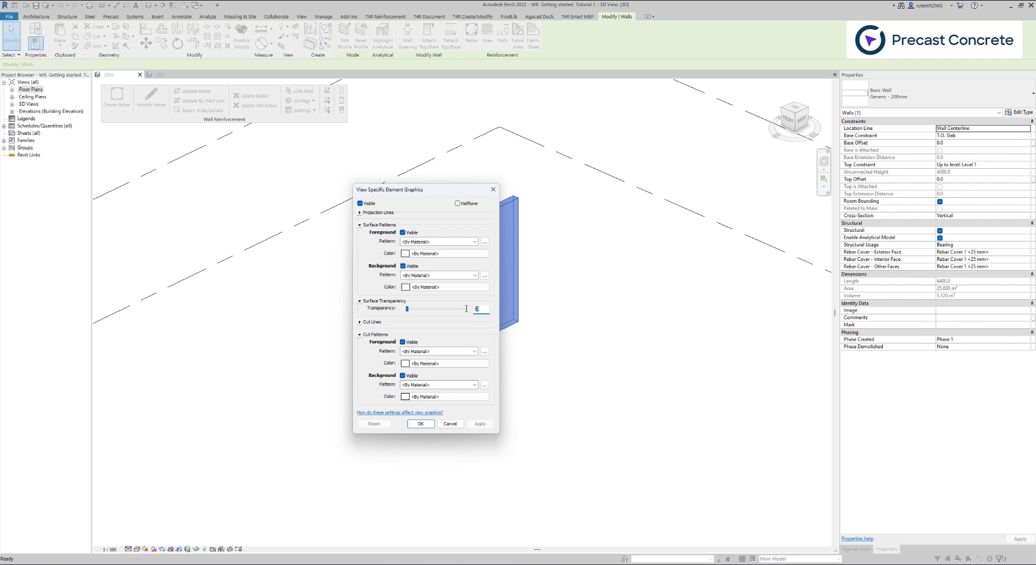
click(421, 423)
click(424, 424)
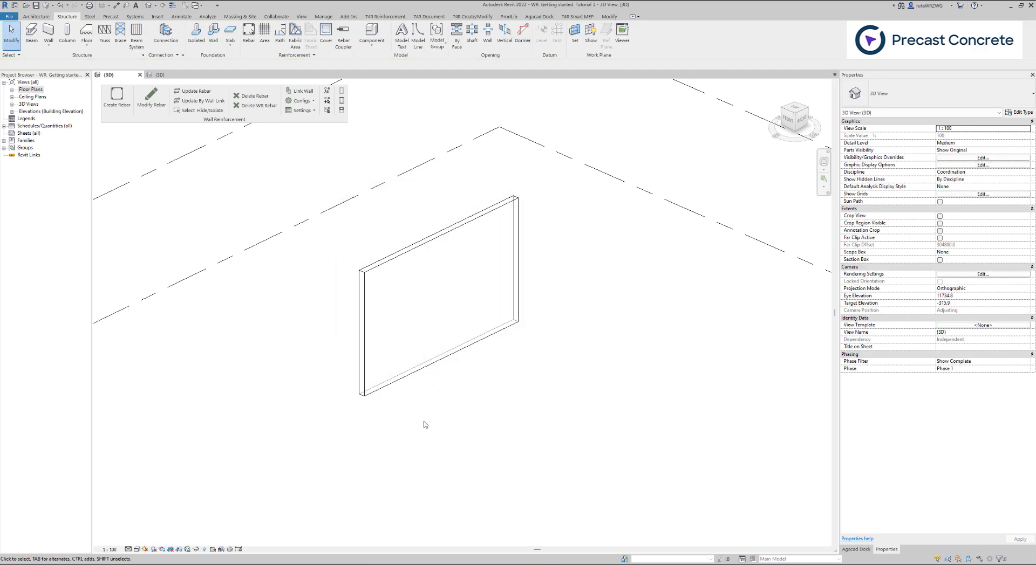
click(426, 367)
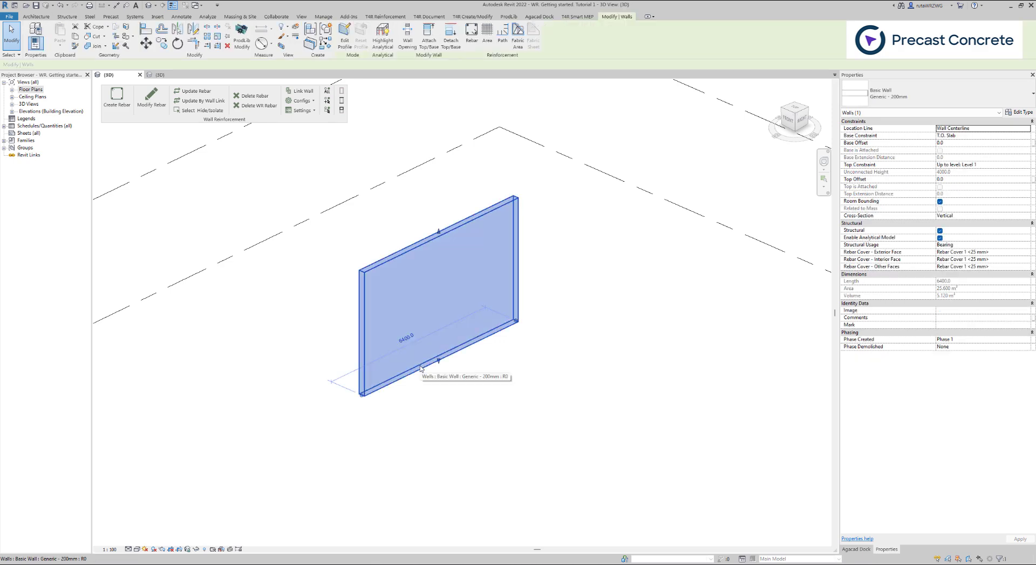
- Link the Basic Wall : Generic - 200mm structural layer to M_Solid wall default values
click(298, 92)
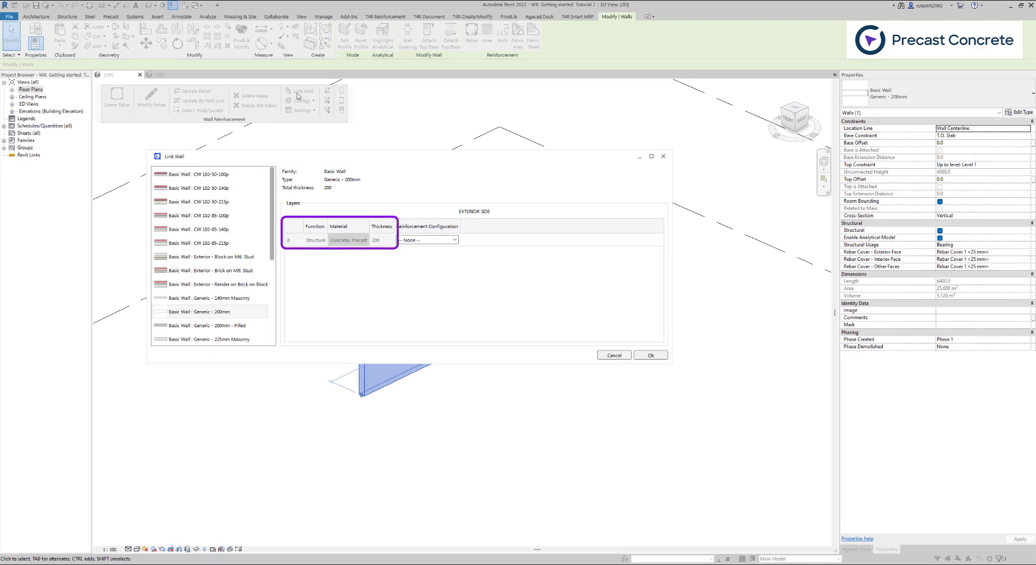
click(214, 317)
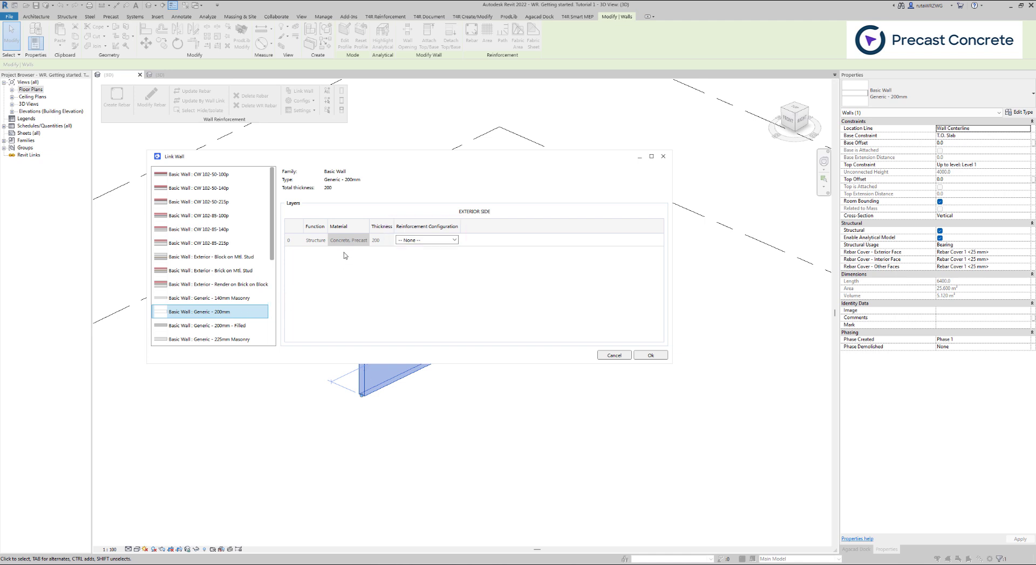
click(419, 242)
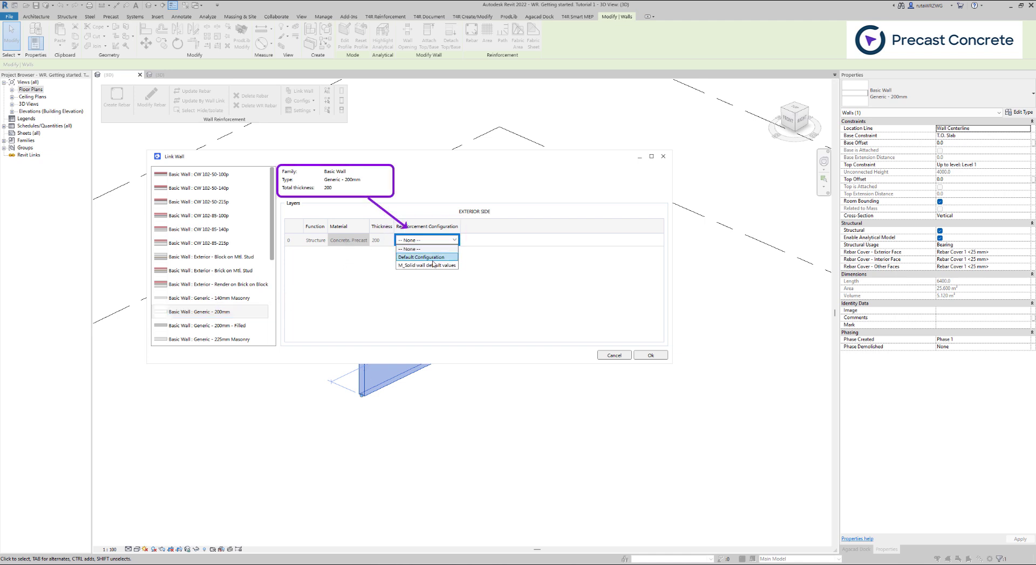
click(431, 264)
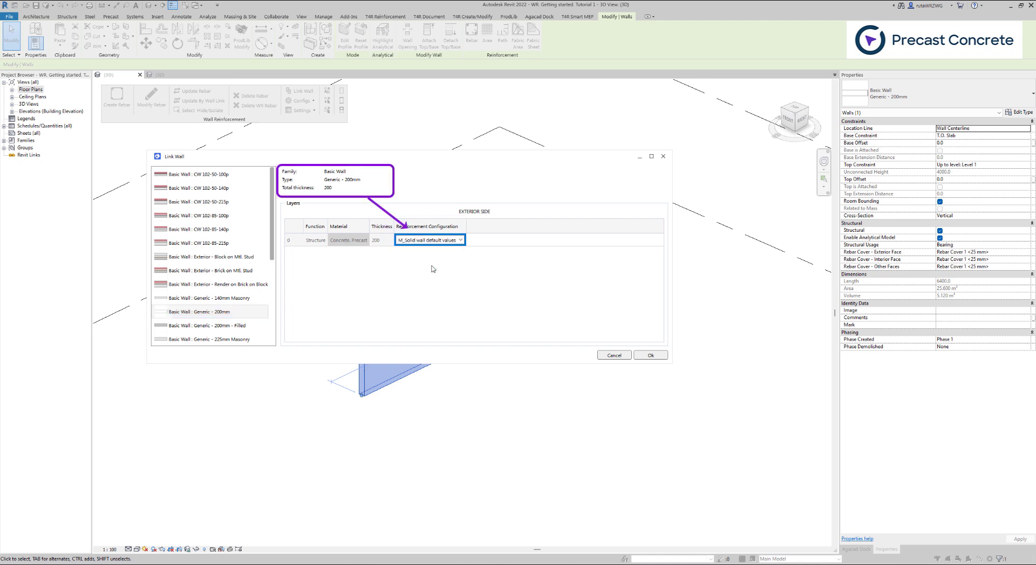
click(650, 356)
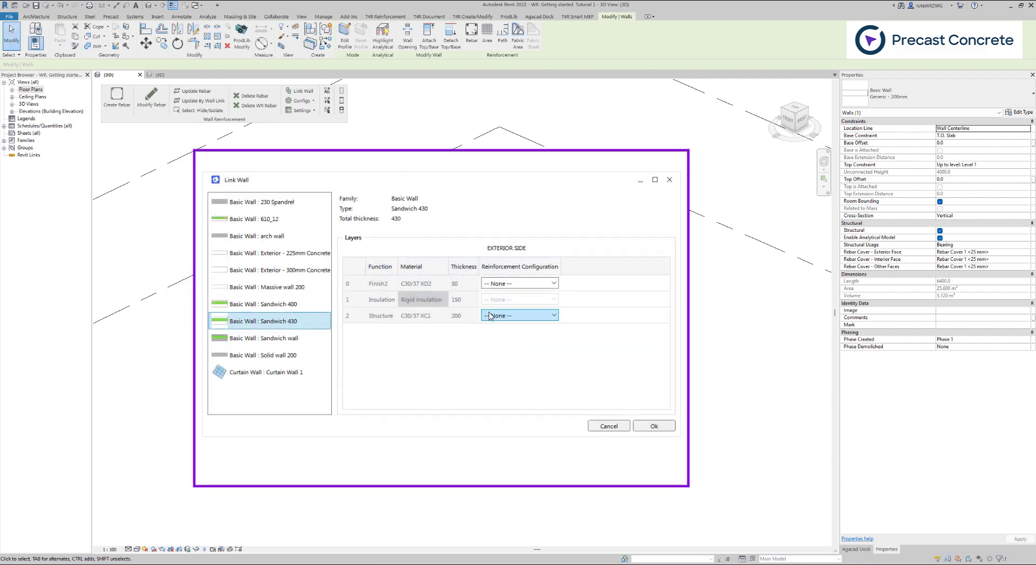
- Assign M_Solid wall default values to the sandwich Structure layer and Default Configuration to Finish2
click(550, 316)
click(505, 347)
click(553, 283)
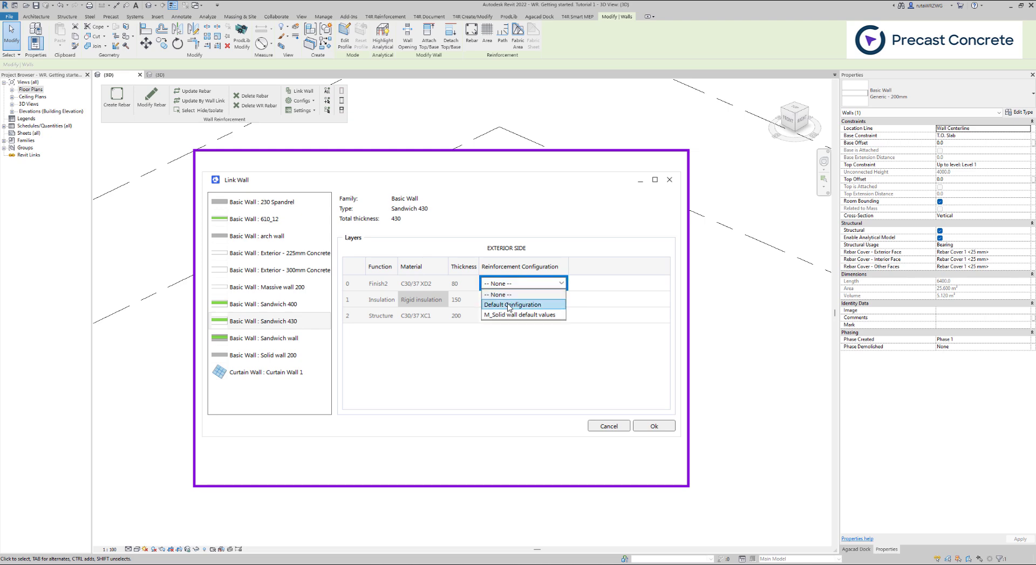
click(510, 304)
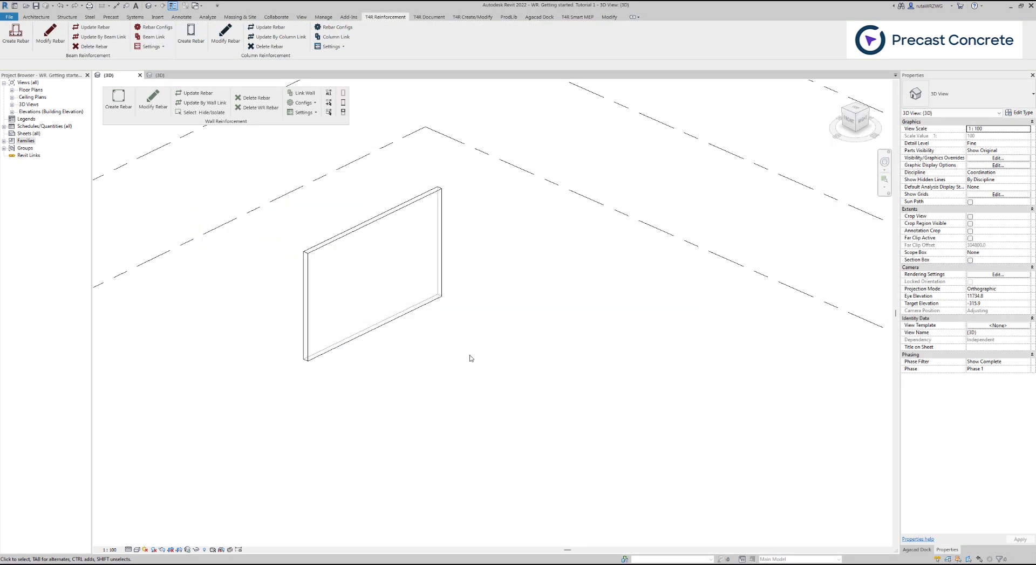
- Copy the selected wall with CO and place the copy to the lower right
click(420, 310)
key(c)
key(o)
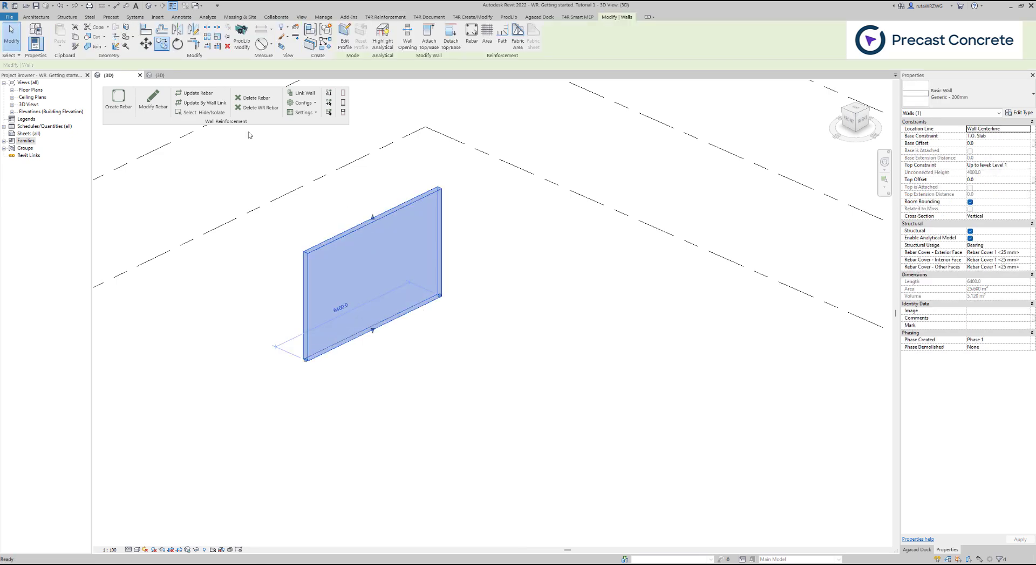
click(397, 322)
click(528, 380)
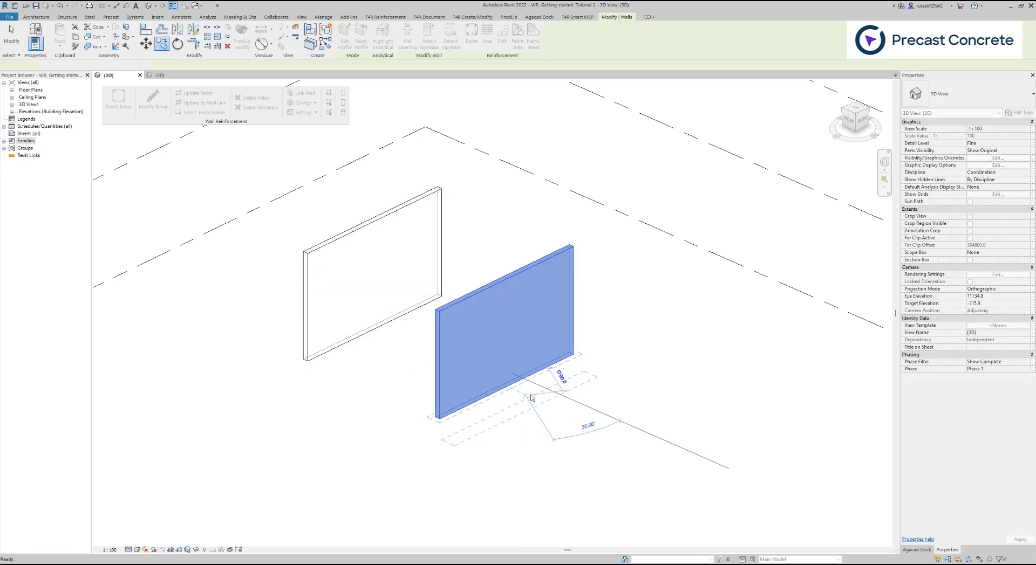
- Duplicate the copied wall's type as Generic - 200mm 2
click(1019, 112)
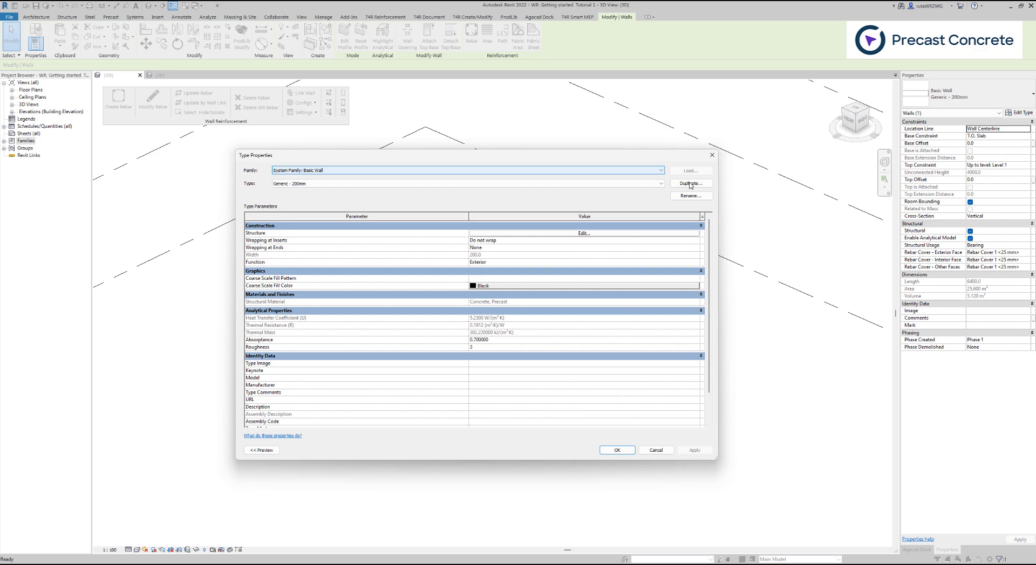
click(690, 184)
click(476, 325)
click(616, 450)
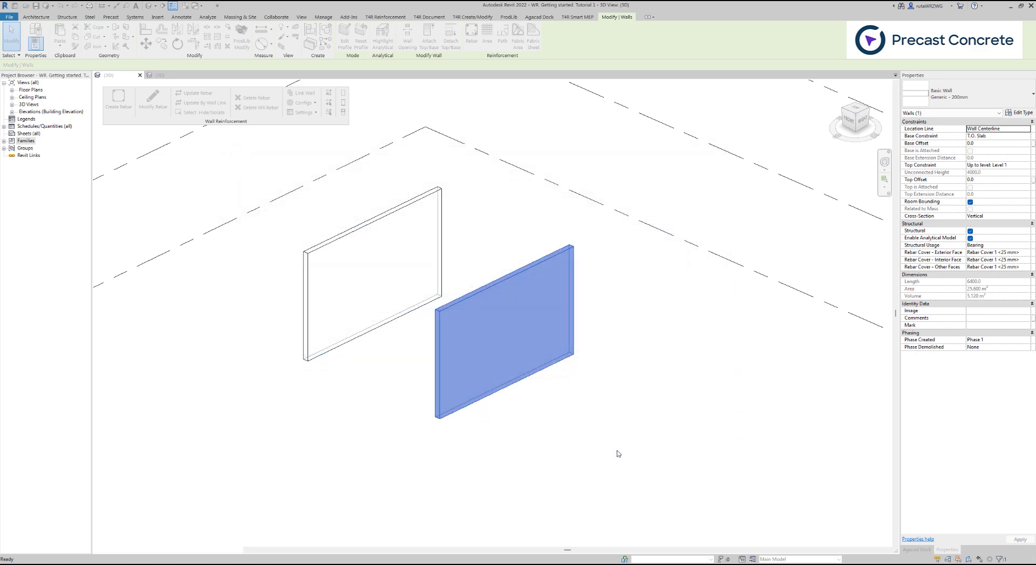
- Link the new type's structural layer to M_Solid wall Generic wall 200mm
click(303, 93)
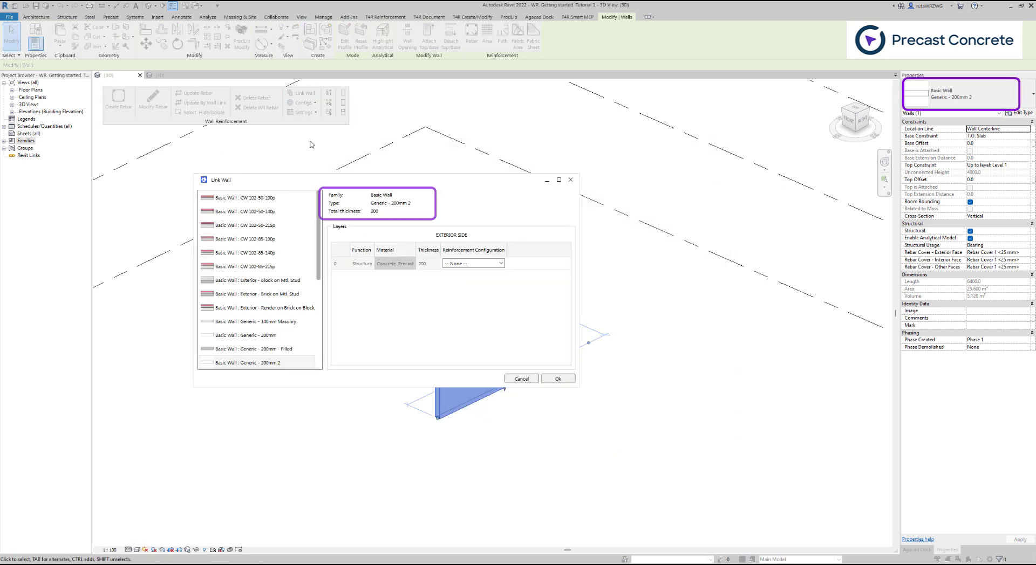
click(468, 263)
click(470, 296)
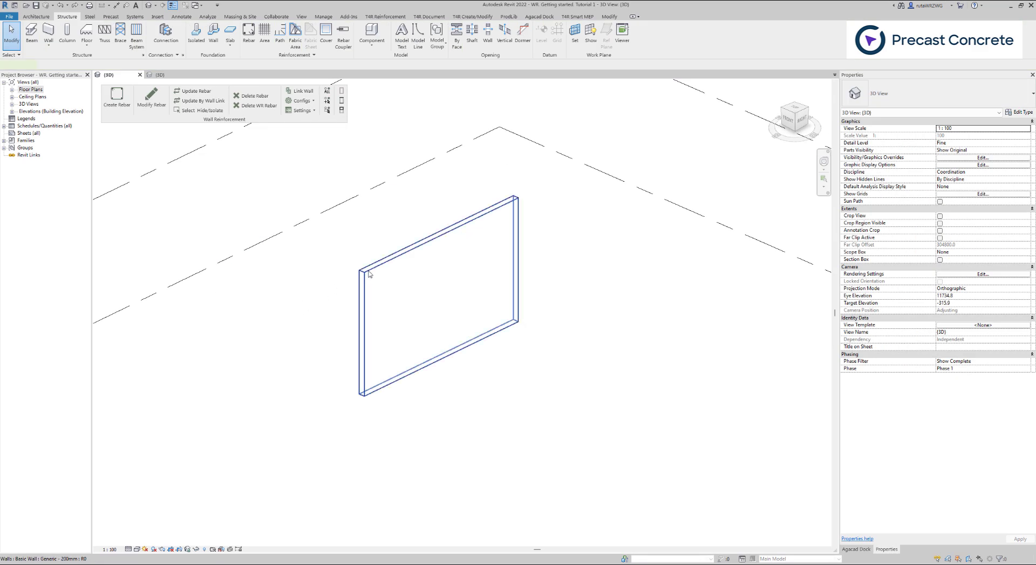
- Confirm the link, create rebar in the Generic - 200mm wall, and zoom in to inspect it
click(369, 273)
click(117, 95)
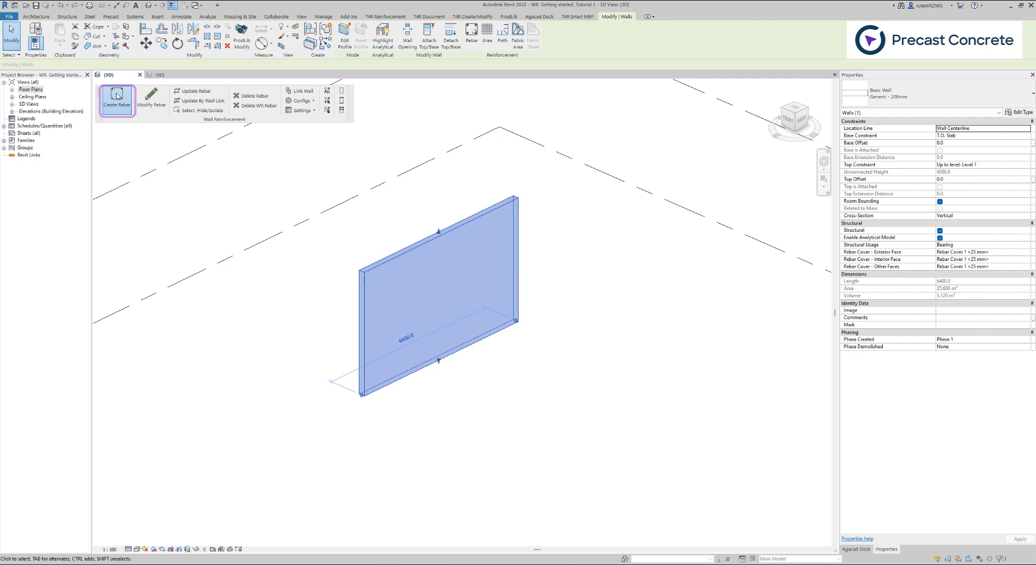
click(117, 95)
key(Escape)
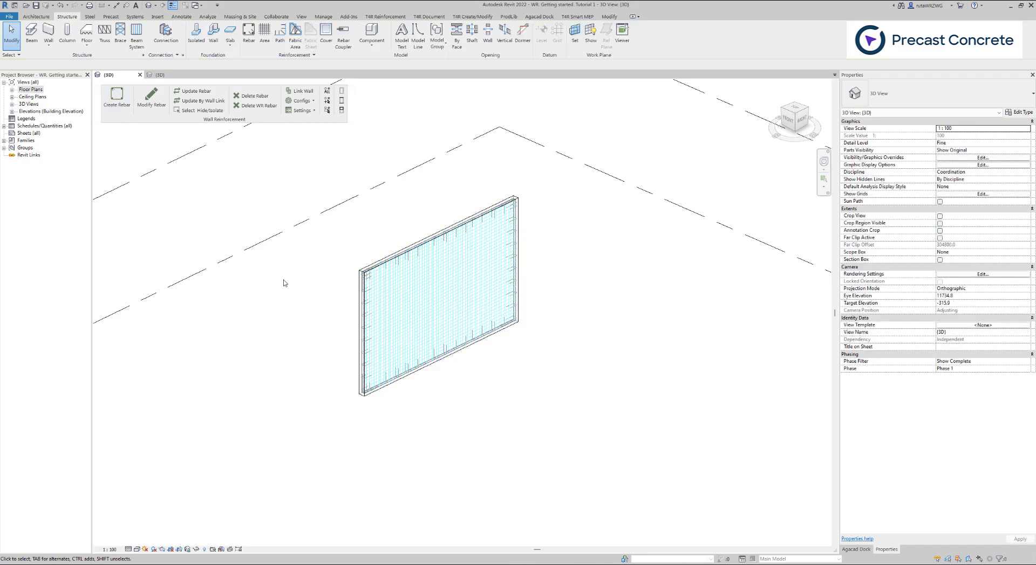
scroll(321, 320, up, 5)
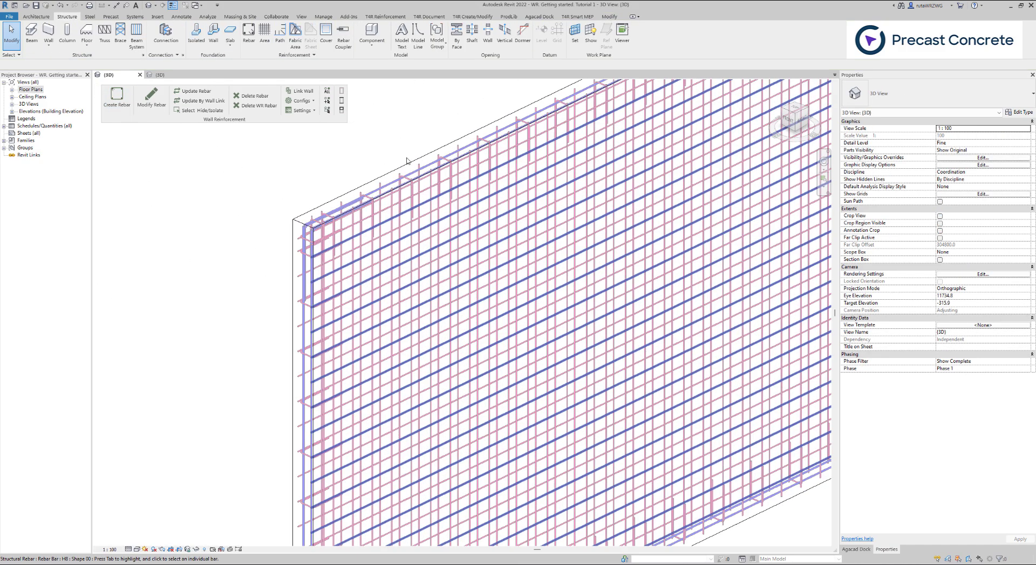
scroll(399, 155, up, 1)
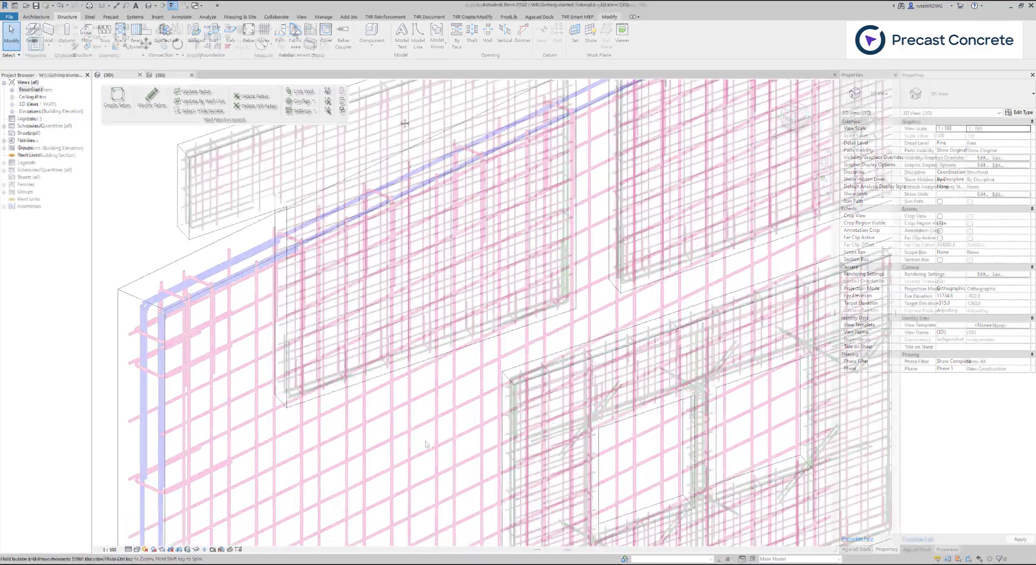